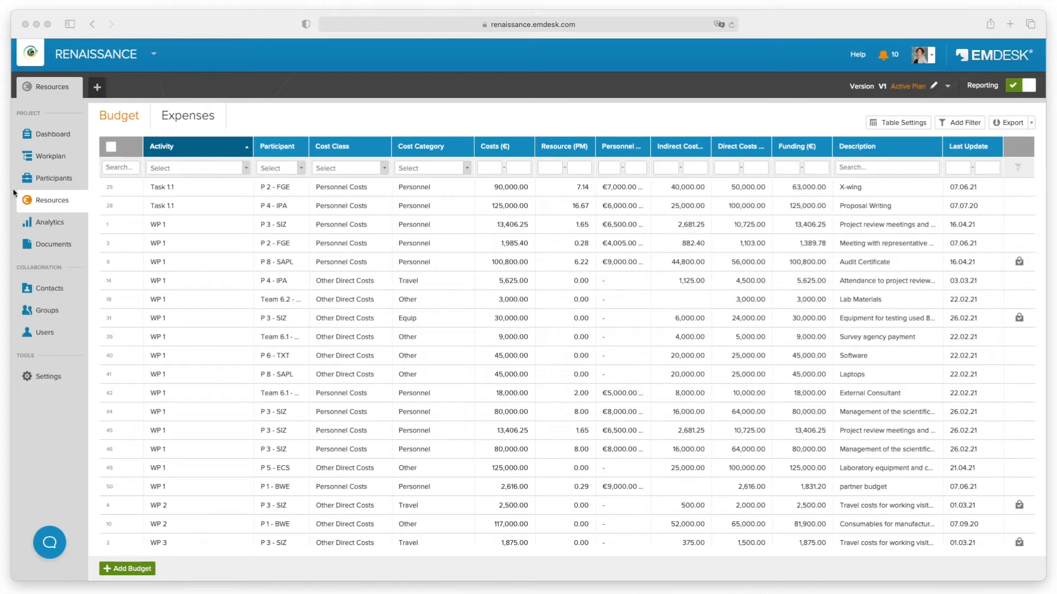
Step: Add a new budget item in Resources with a cost of 100,000 € and assign it to activity WP 1
{"action": "left_click", "coordinate": [43, 205]}
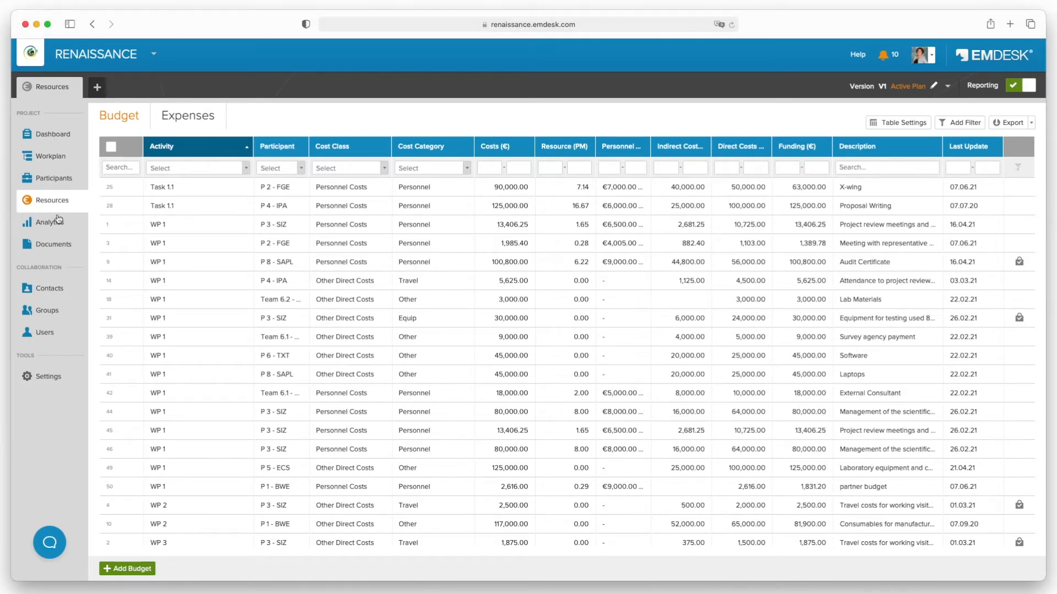
{"action": "left_click", "coordinate": [121, 571]}
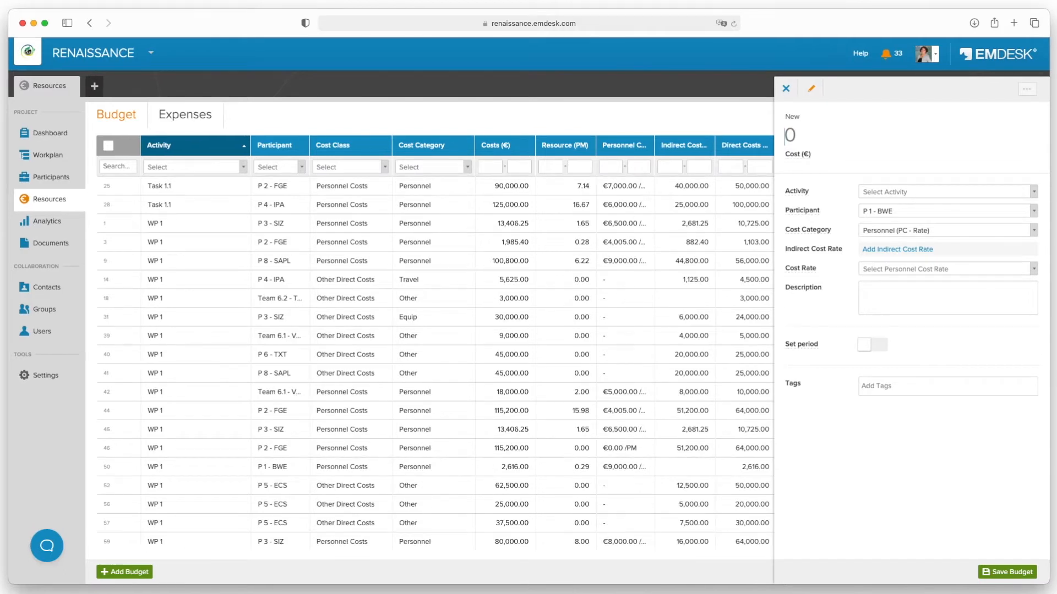
{"action": "type", "text": "100000"}
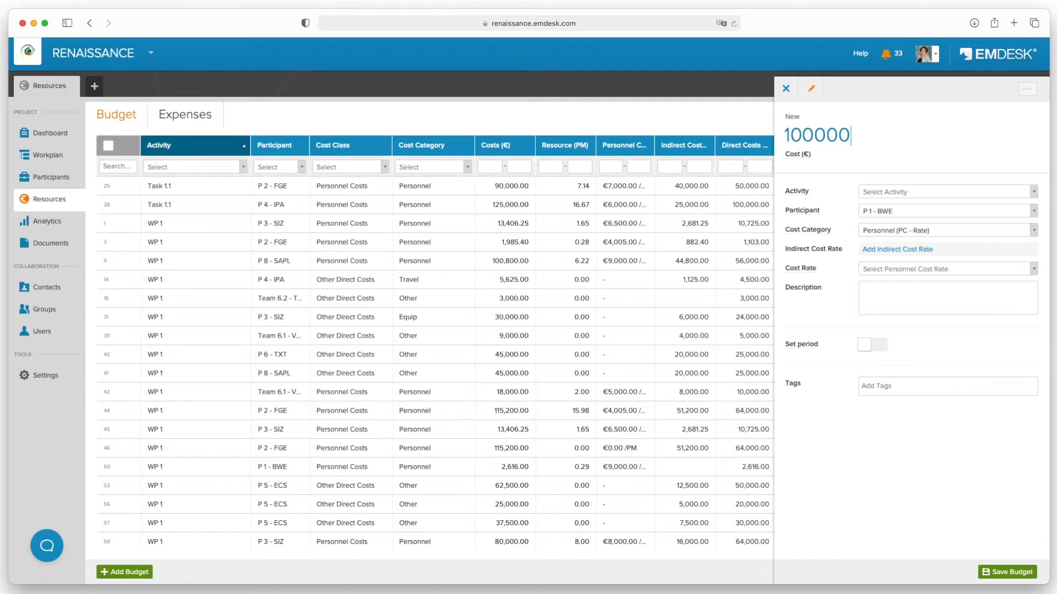
{"action": "left_click", "coordinate": [1034, 192]}
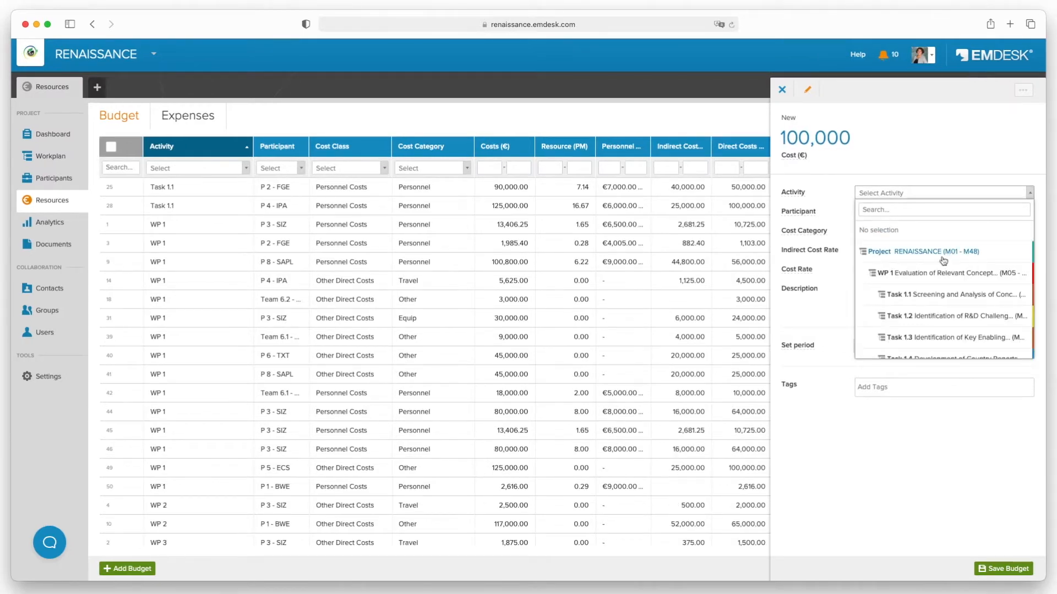
{"action": "left_click", "coordinate": [936, 273]}
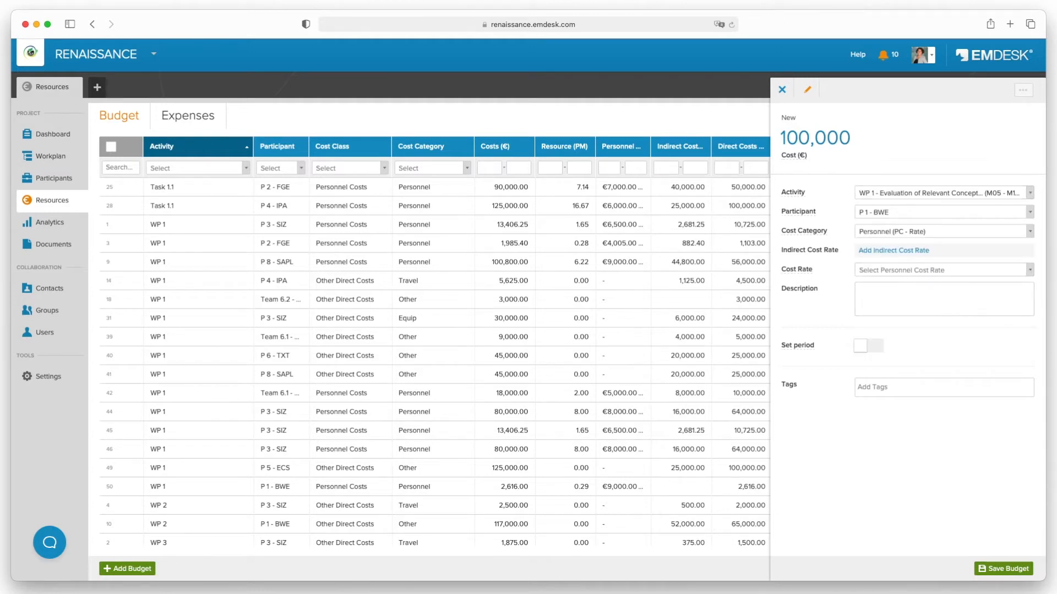
Step: Assign the new 100,000 € budget item to participant P 5 ECS
{"action": "left_click", "coordinate": [1029, 212]}
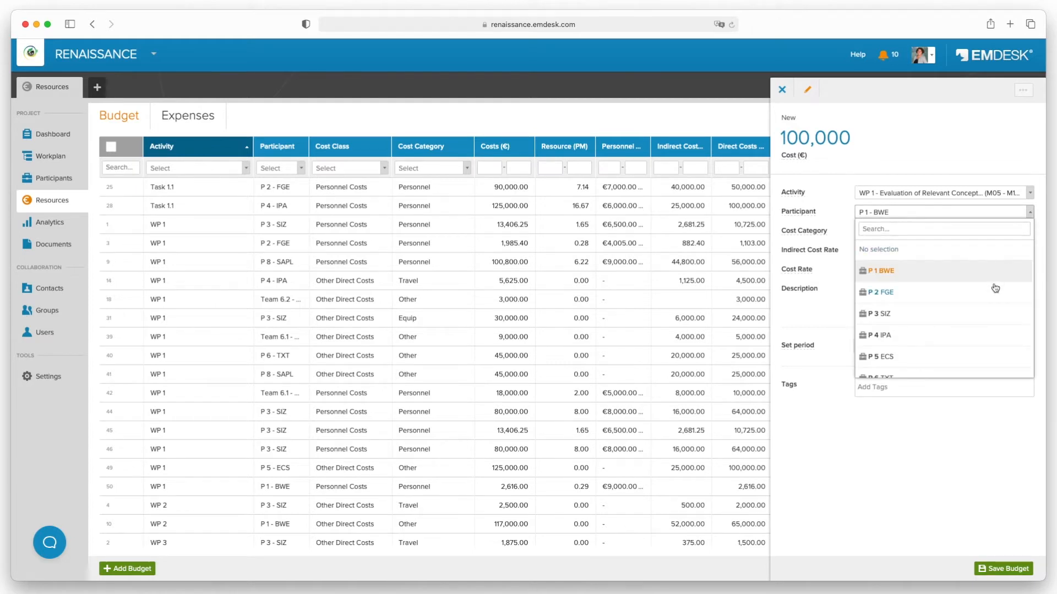
{"action": "scroll", "coordinate": [995, 288], "scroll_direction": "down", "scroll_amount": 3}
{"action": "scroll", "coordinate": [995, 288], "scroll_direction": "down", "scroll_amount": 1}
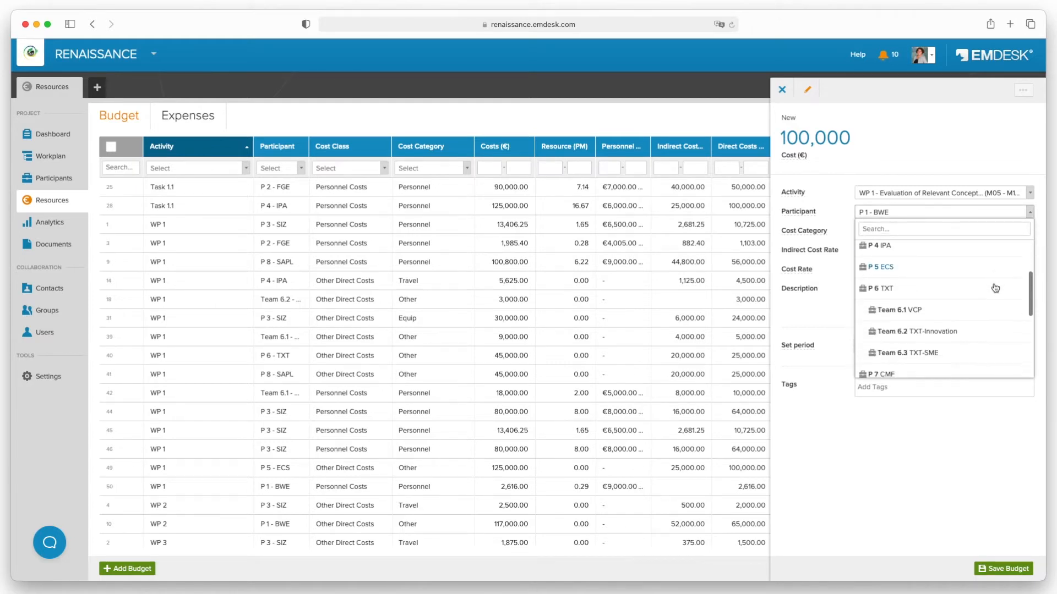
{"action": "left_click", "coordinate": [882, 268]}
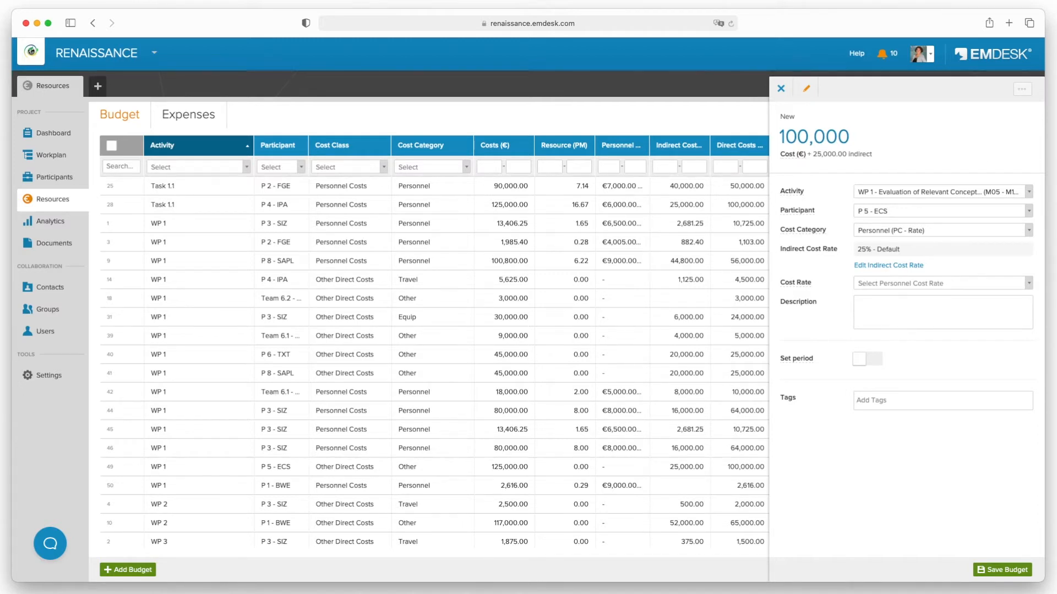
Step: Clear the participant of the 100,000 € budget item and reselect P 5 ECS
{"action": "left_click", "coordinate": [1028, 212]}
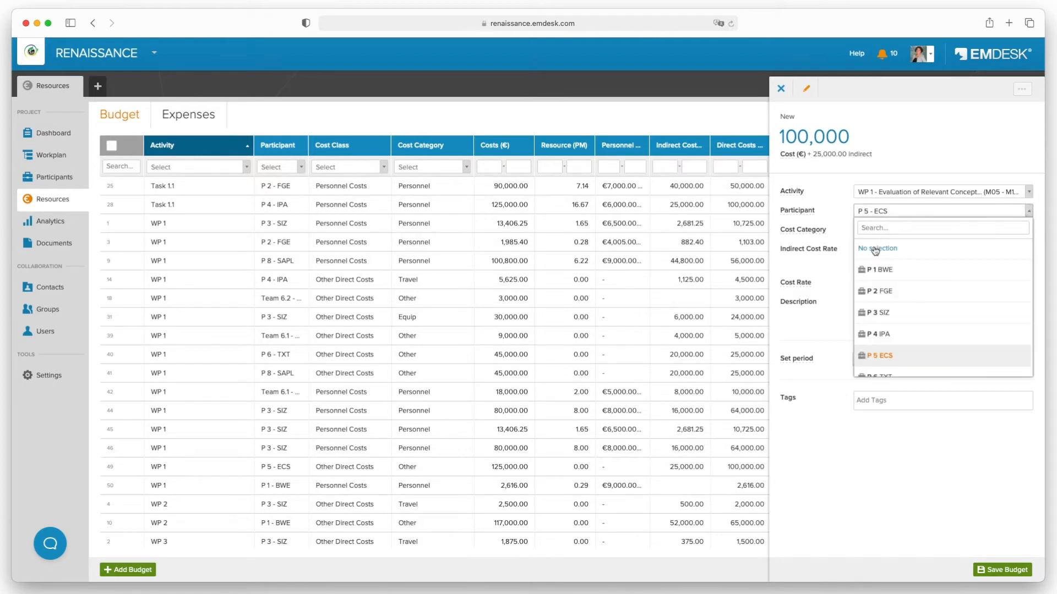
{"action": "left_click", "coordinate": [906, 253]}
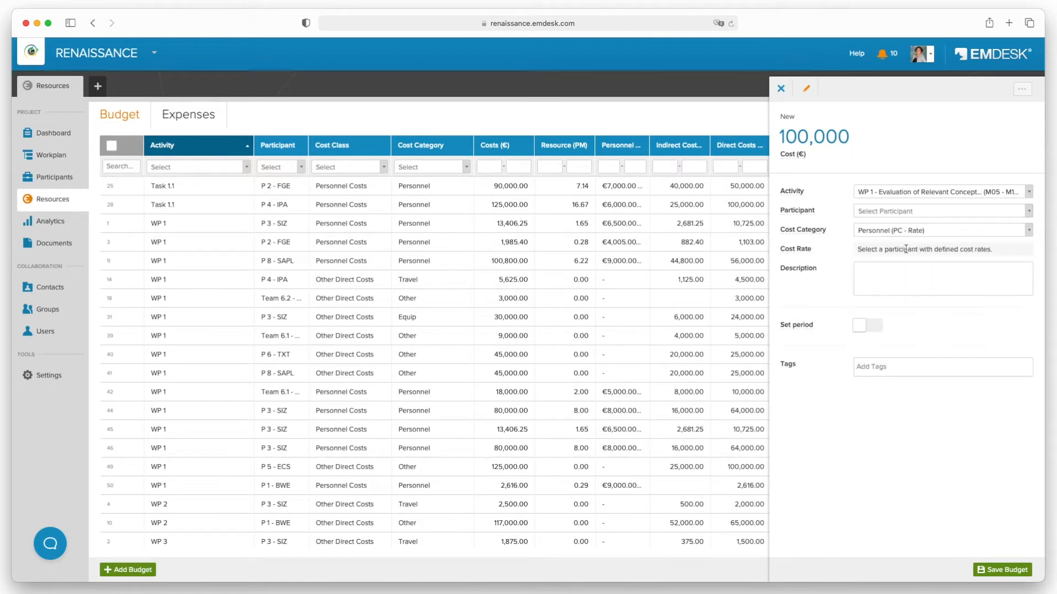
{"action": "left_click", "coordinate": [1029, 211]}
{"action": "left_click", "coordinate": [883, 355]}
Step: Set the cost category to Other (ODC - Fix) and describe the item as "Laboratory equipment and consumables"
{"action": "left_click", "coordinate": [1012, 234]}
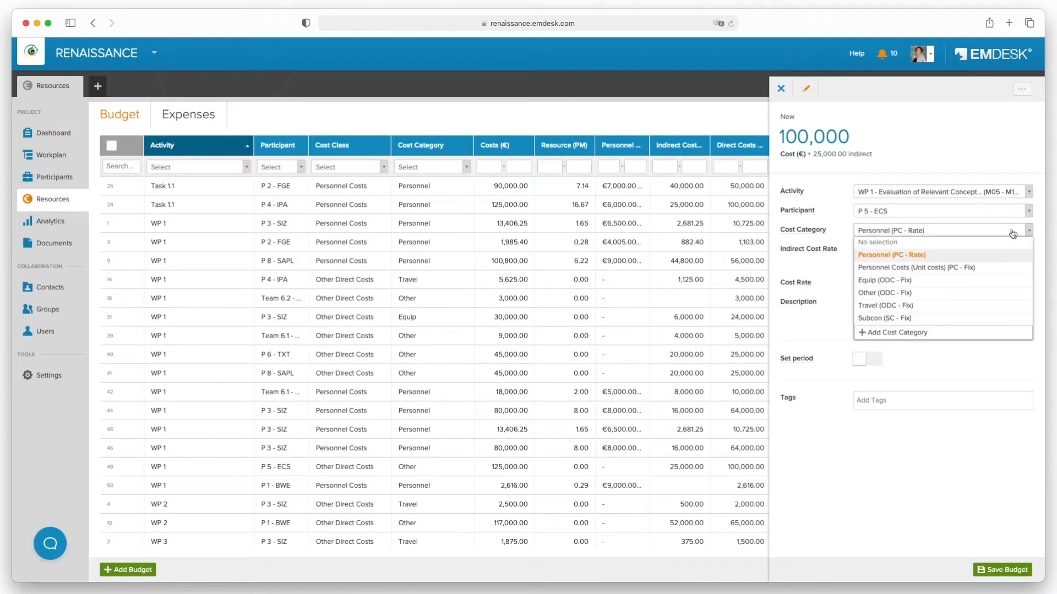
{"action": "left_click", "coordinate": [892, 293]}
{"action": "left_click", "coordinate": [892, 287]}
{"action": "type", "text": "Laboratory equipment and consumables"}
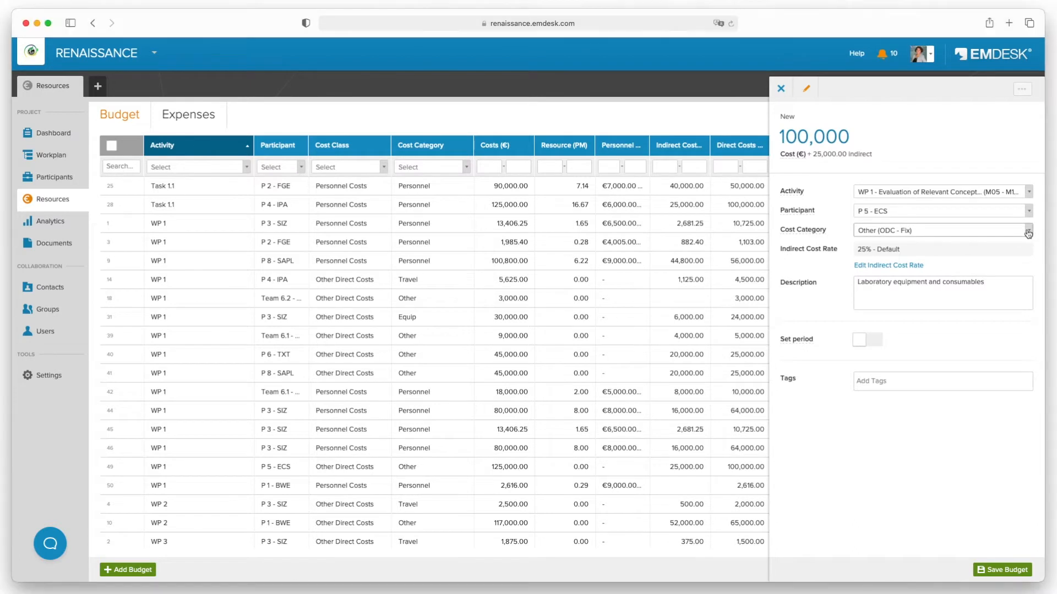
Step: View the project's cost category settings through Add Cost Category and return to the new budget item in Resources
{"action": "left_click", "coordinate": [1028, 233]}
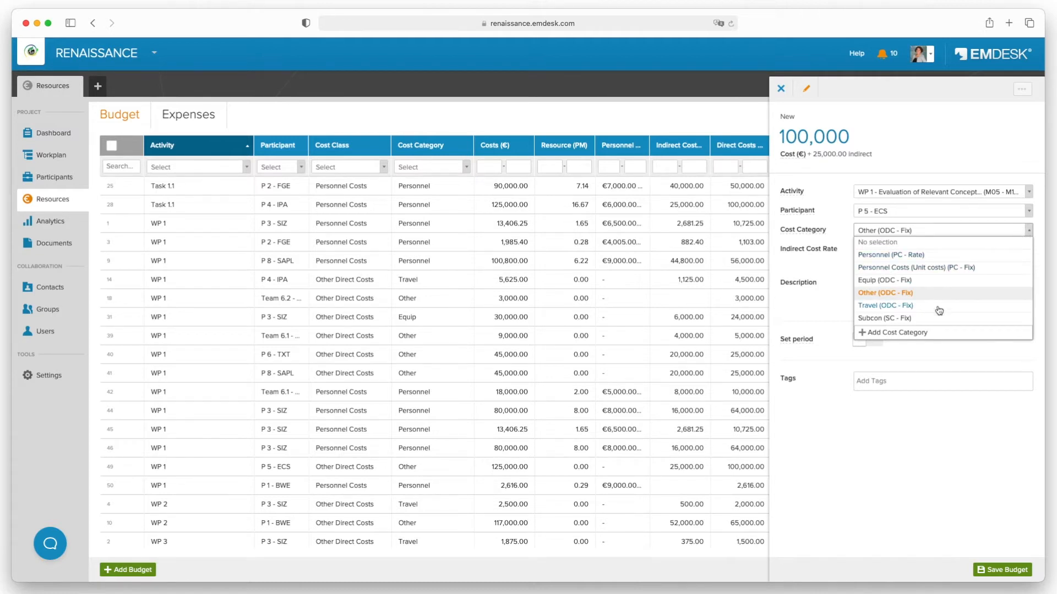
{"action": "left_click", "coordinate": [905, 334]}
{"action": "scroll", "coordinate": [343, 366], "scroll_direction": "down", "scroll_amount": 2}
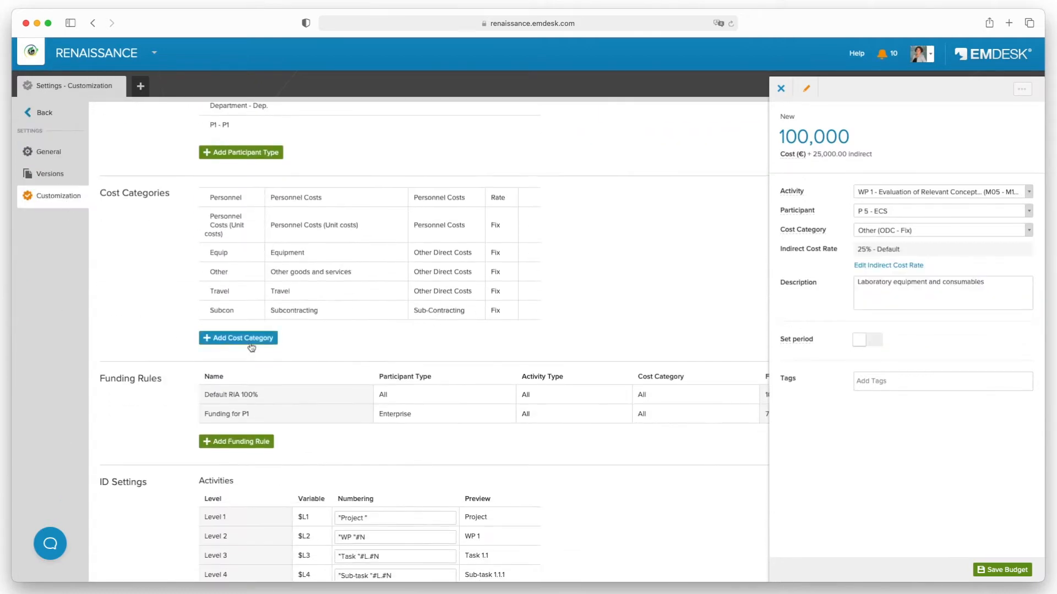
{"action": "left_click", "coordinate": [40, 112]}
{"action": "left_click", "coordinate": [52, 198]}
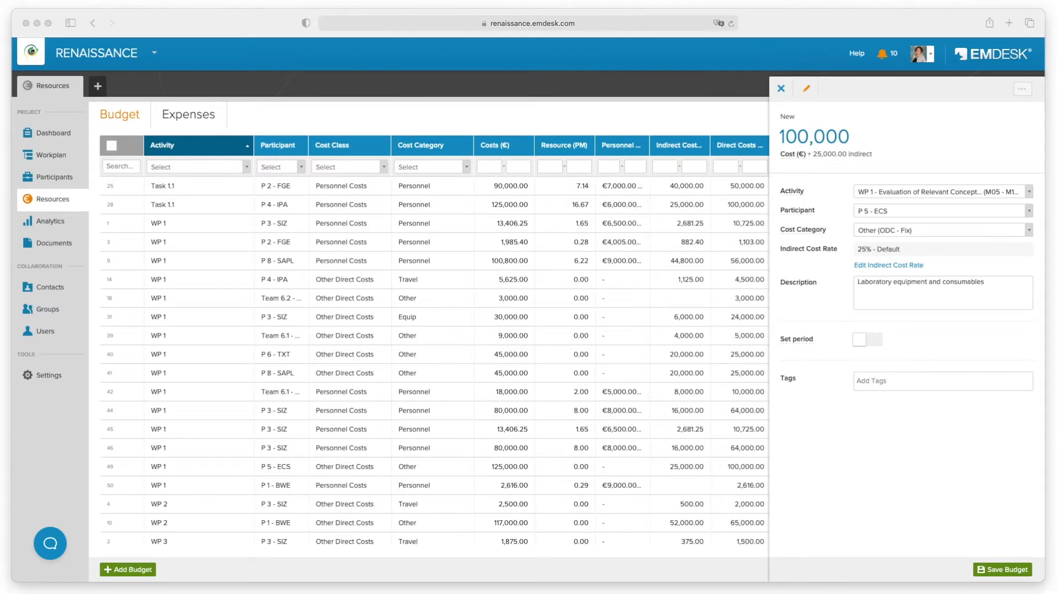
Step: Enable a set period for the 100,000 € item with end month M06 and save the budget
{"action": "left_click", "coordinate": [861, 342]}
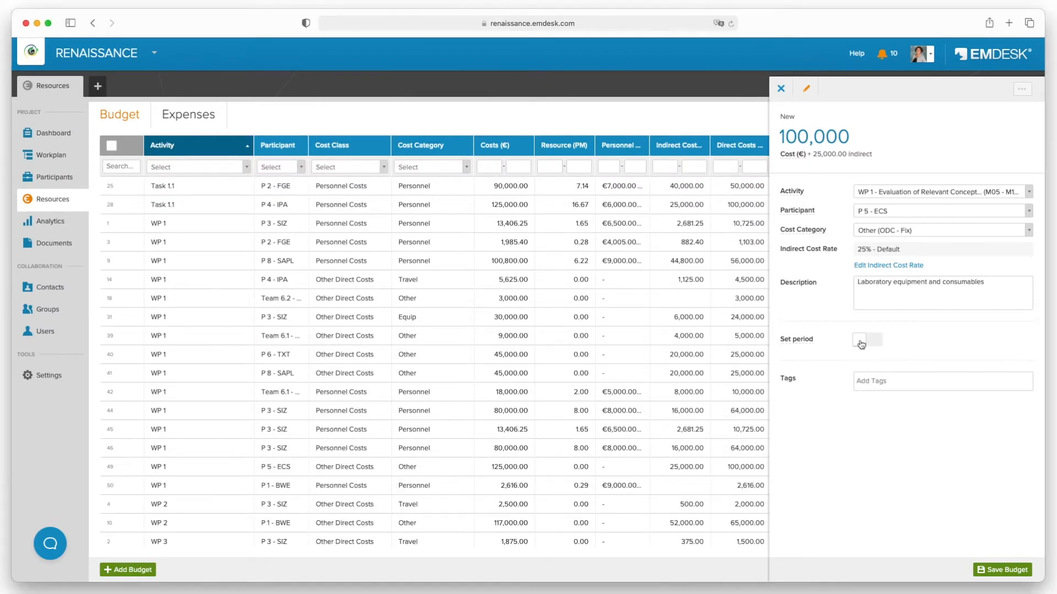
{"action": "left_click", "coordinate": [861, 342]}
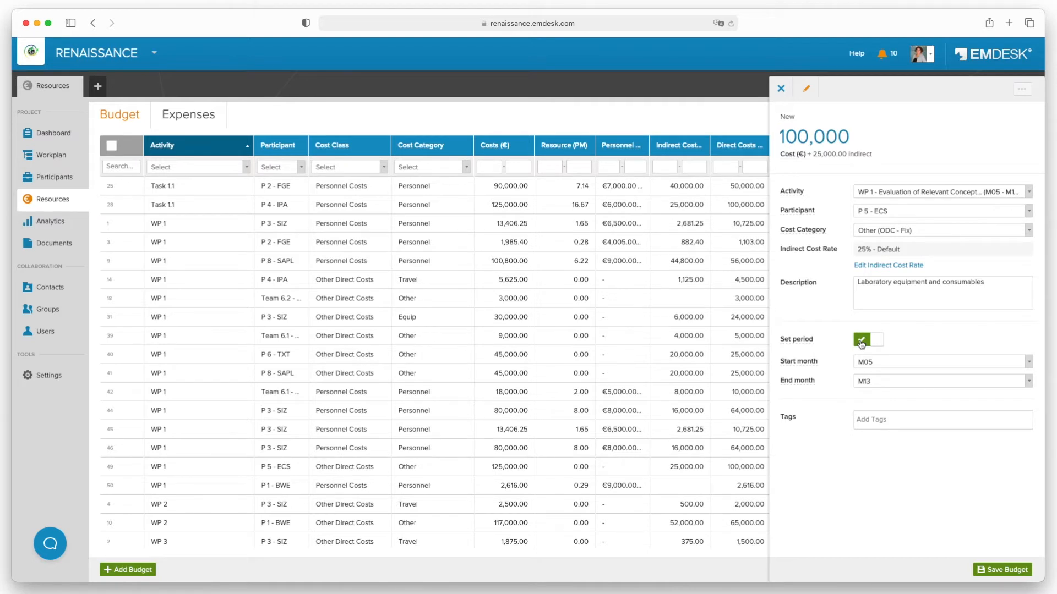
{"action": "left_click", "coordinate": [880, 381]}
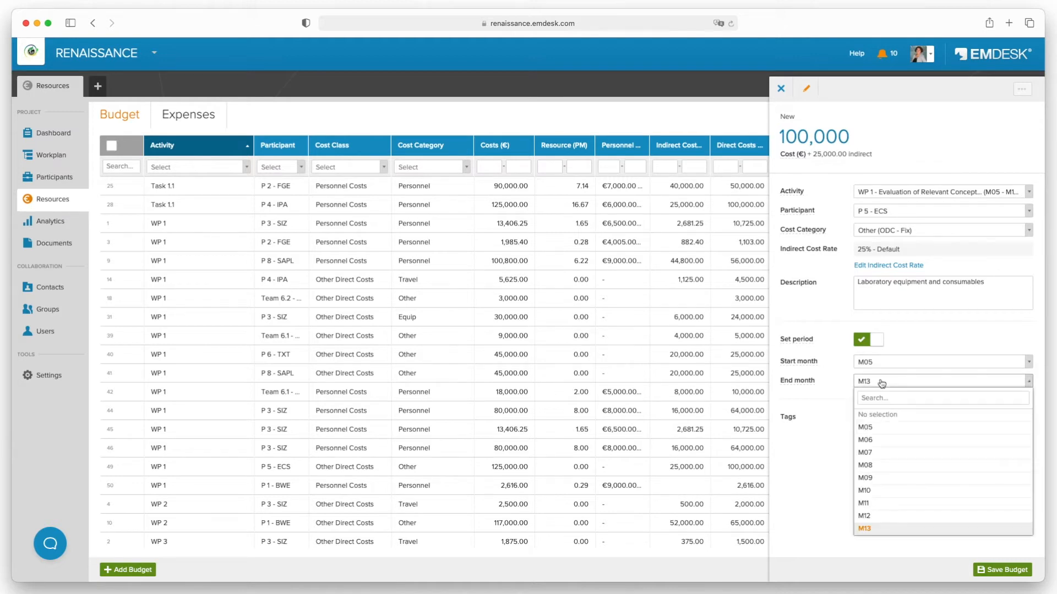
{"action": "left_click", "coordinate": [871, 441]}
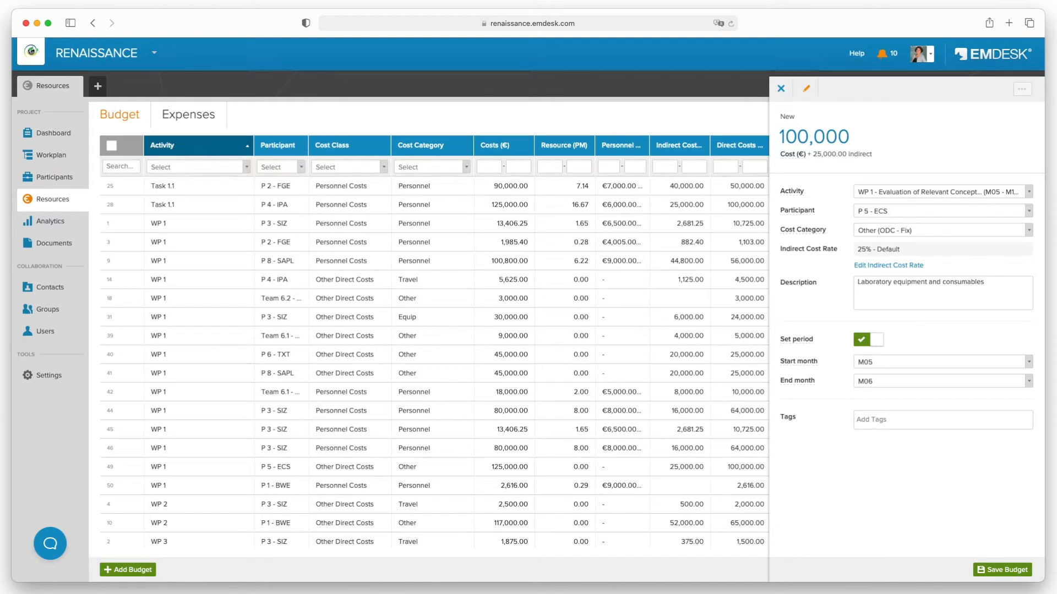
{"action": "left_click", "coordinate": [1010, 570]}
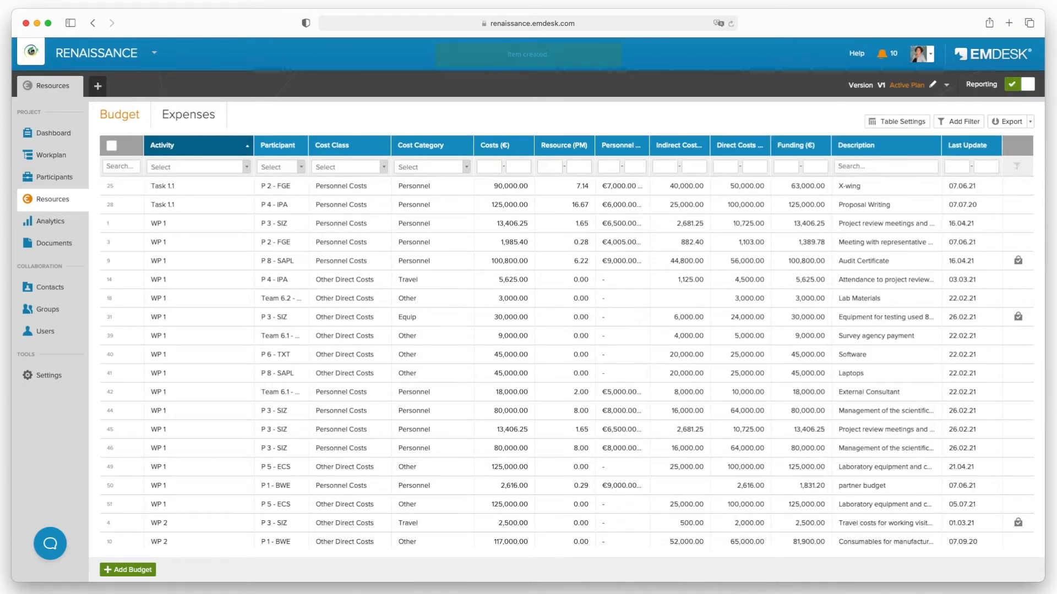
Step: Filter the budget table by participant P 5 - ECS
{"action": "left_click", "coordinate": [297, 168]}
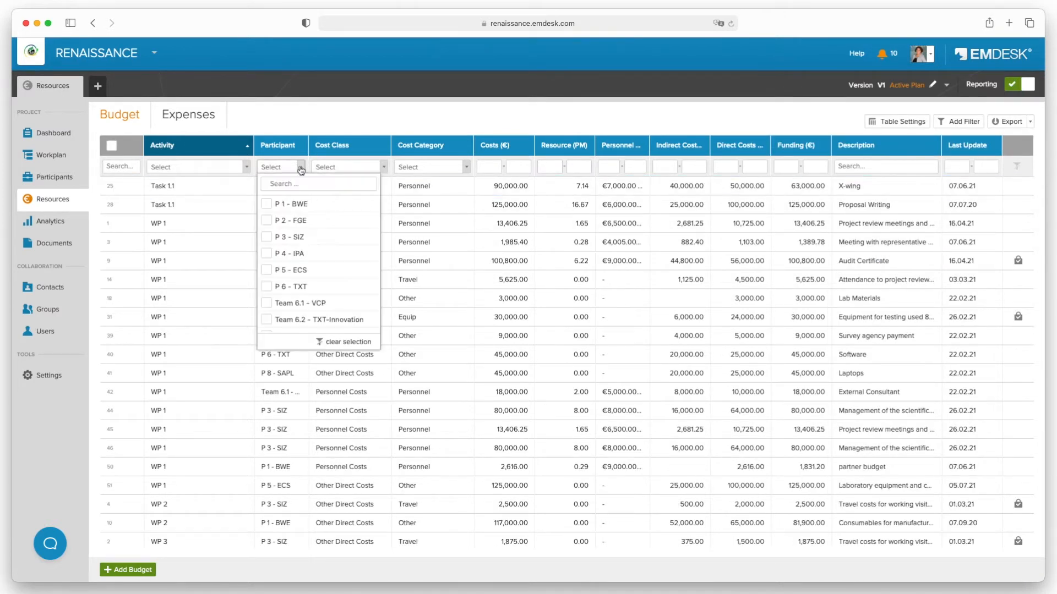
{"action": "left_click", "coordinate": [297, 270]}
{"action": "left_click", "coordinate": [559, 287]}
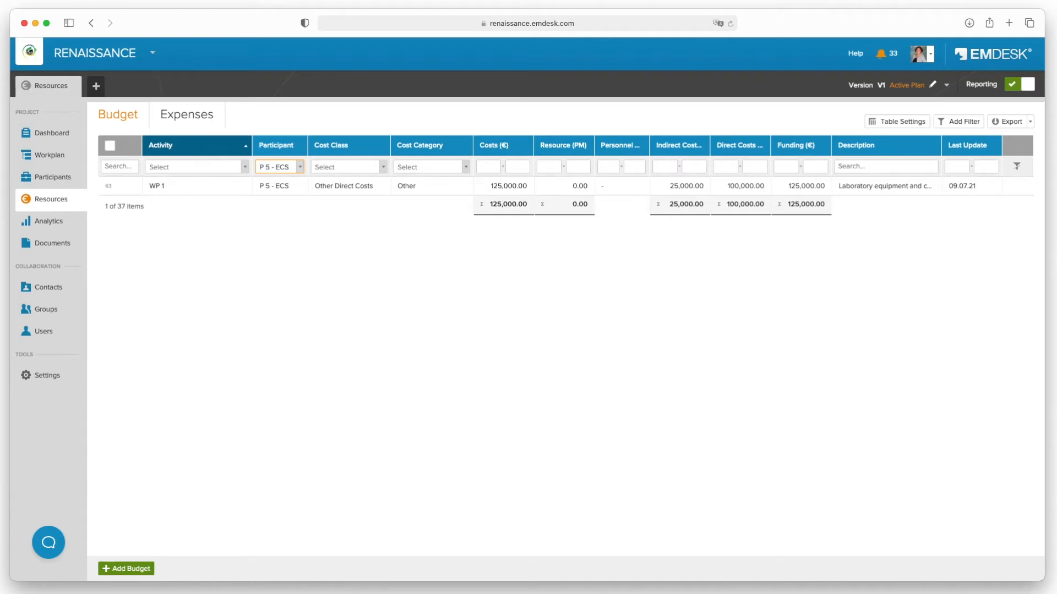
Step: Delete the 100,000 € laboratory equipment budget item of P 5 - ECS
{"action": "left_click", "coordinate": [837, 187]}
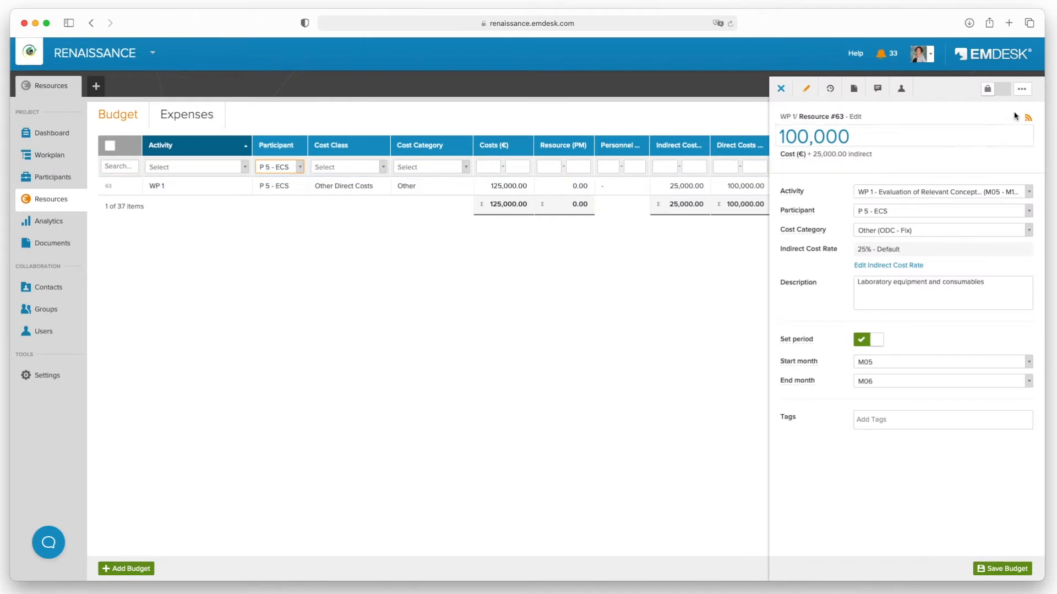
{"action": "left_click", "coordinate": [1027, 91]}
{"action": "left_click", "coordinate": [996, 127]}
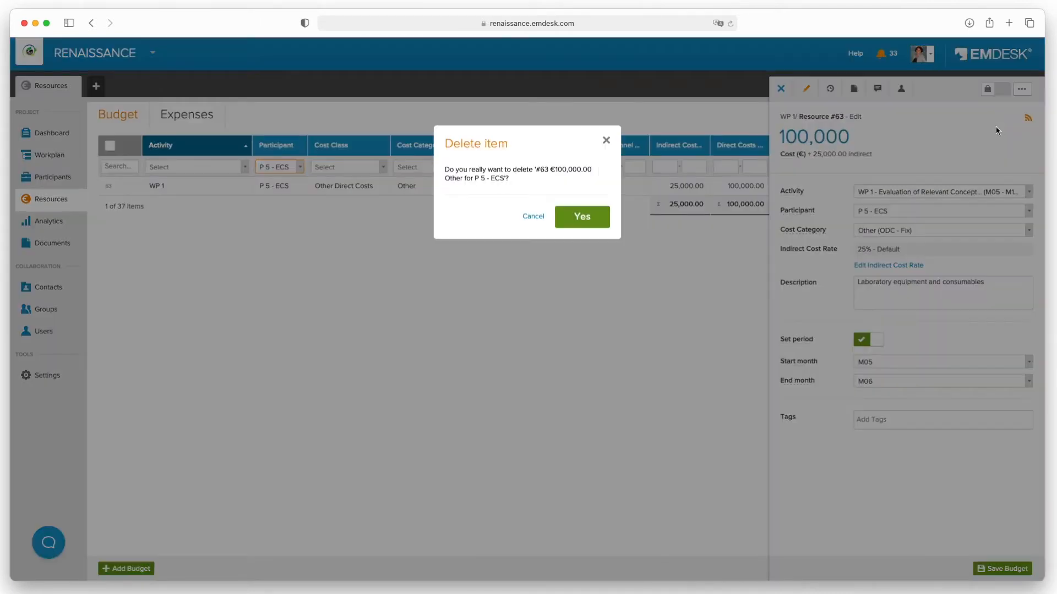
{"action": "left_click", "coordinate": [582, 216]}
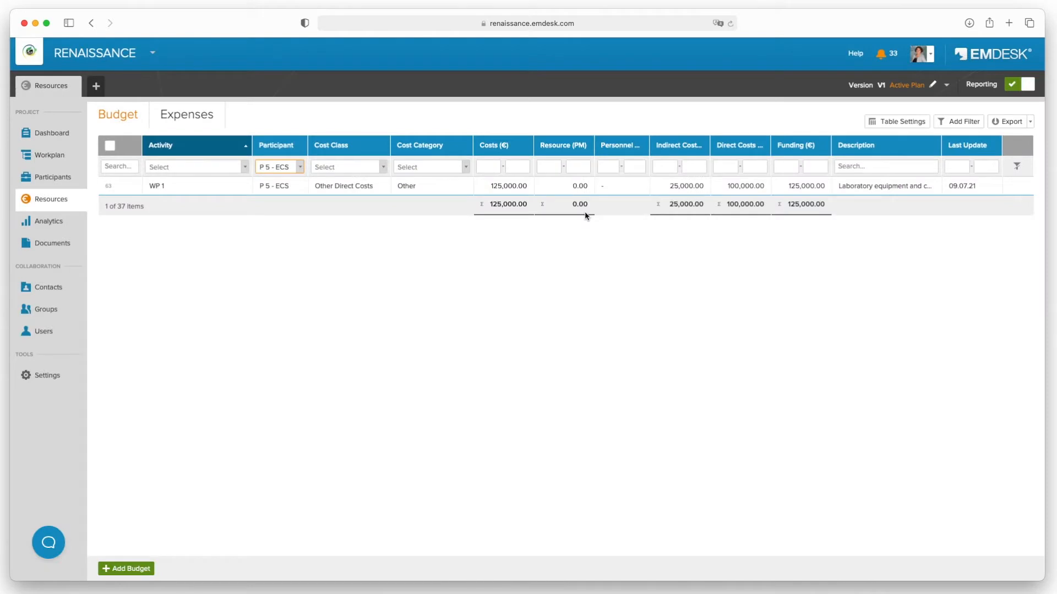
Step: Add a new budget item with a cost of 50,000 € for activity WP 1 and participant P 5 ECS
{"action": "left_click", "coordinate": [126, 569]}
{"action": "type", "text": "50000"}
{"action": "left_click", "coordinate": [908, 192]}
{"action": "left_click", "coordinate": [911, 269]}
{"action": "left_click", "coordinate": [913, 211]}
{"action": "left_click", "coordinate": [908, 354]}
Step: Categorise the 50,000 € item as Other (ODC - Fix) with the description "Laboratory equipment and consumables"
{"action": "left_click", "coordinate": [901, 231]}
{"action": "left_click", "coordinate": [883, 293]}
{"action": "type", "text": "Laboratory equipment and consumables"}
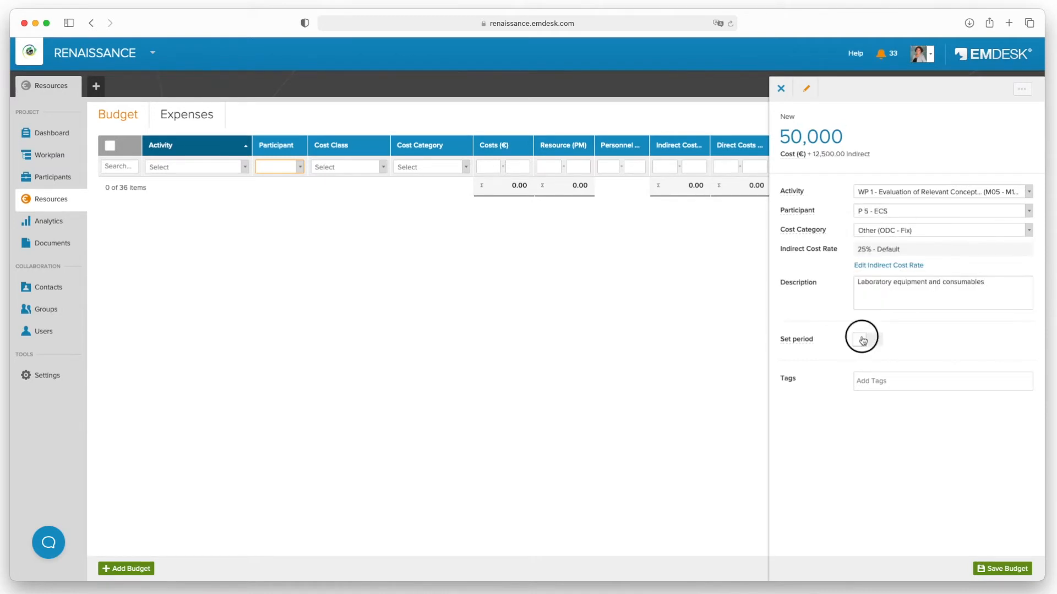
Step: Enable a set period for the 50,000 € item with end month M06 and save it
{"action": "left_click", "coordinate": [860, 340]}
{"action": "left_click", "coordinate": [942, 381]}
{"action": "left_click", "coordinate": [867, 442]}
{"action": "left_click", "coordinate": [1002, 570]}
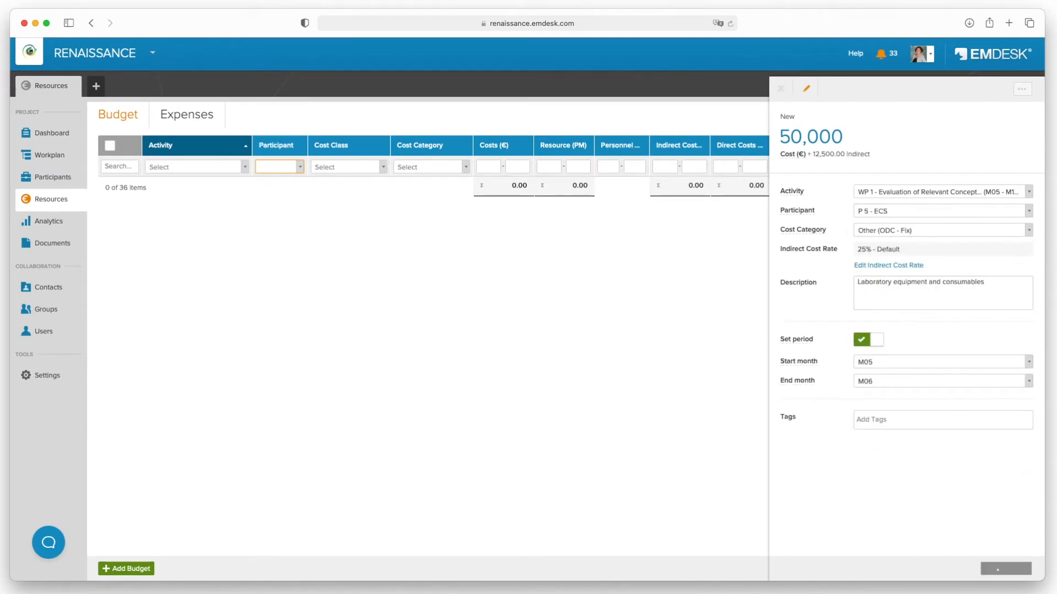
Step: Add a new budget item with a cost of 20,000 € for activity WP 1 and participant P 5 ECS
{"action": "type", "text": "20000"}
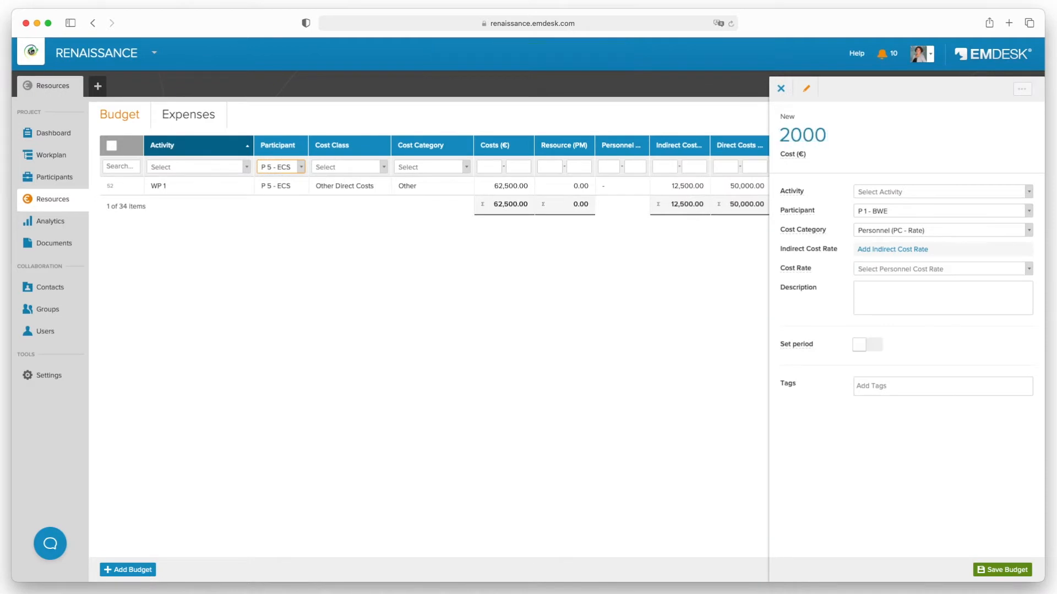
{"action": "left_click", "coordinate": [875, 193]}
{"action": "left_click", "coordinate": [902, 265]}
{"action": "left_click", "coordinate": [884, 212]}
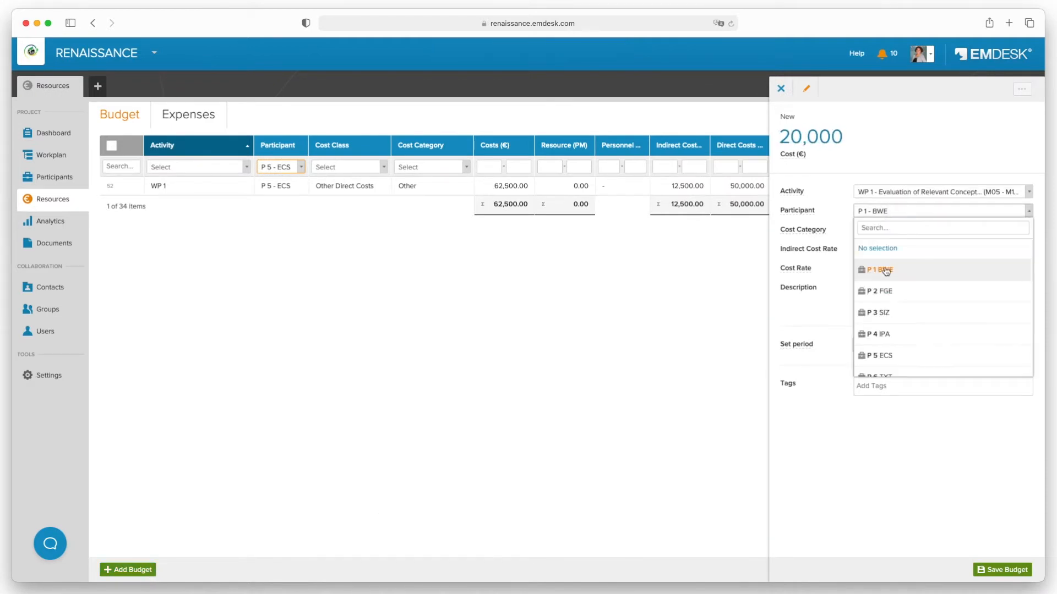
{"action": "left_click", "coordinate": [883, 358]}
Step: Categorise the 20,000 € item as Other (ODC - Fix) with the description "high-end under ground candy detector"
{"action": "left_click", "coordinate": [900, 233]}
{"action": "left_click", "coordinate": [885, 291]}
{"action": "left_click", "coordinate": [880, 296]}
{"action": "type", "text": "high-end under ground candy detector"}
{"action": "left_click", "coordinate": [887, 363]}
Step: Enable a set period for the 20,000 € item with end month M06 and save it
{"action": "left_click", "coordinate": [864, 339]}
{"action": "left_click", "coordinate": [880, 380]}
{"action": "left_click", "coordinate": [868, 443]}
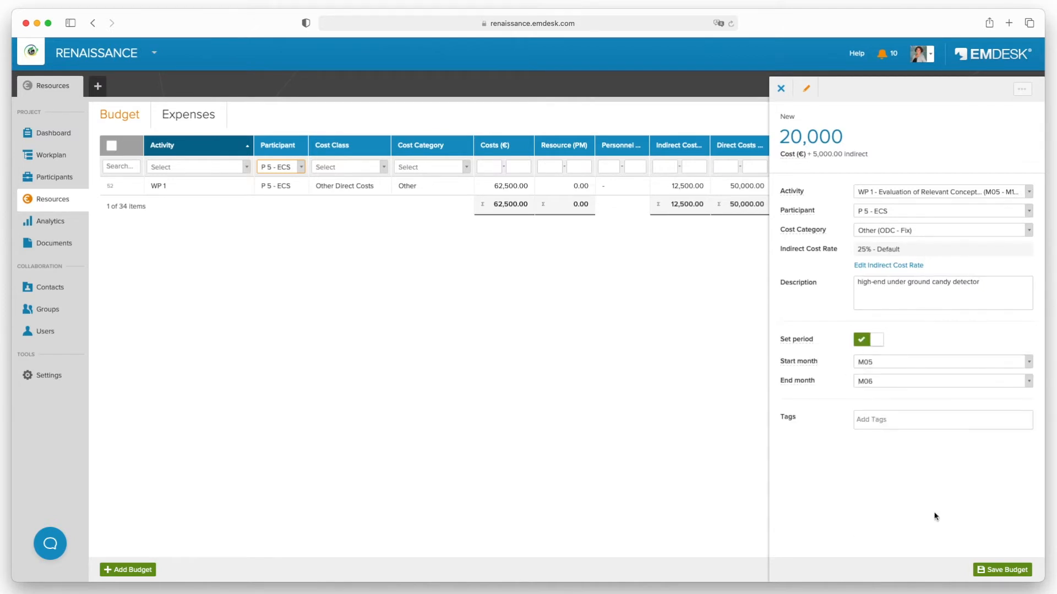
{"action": "left_click", "coordinate": [1001, 570]}
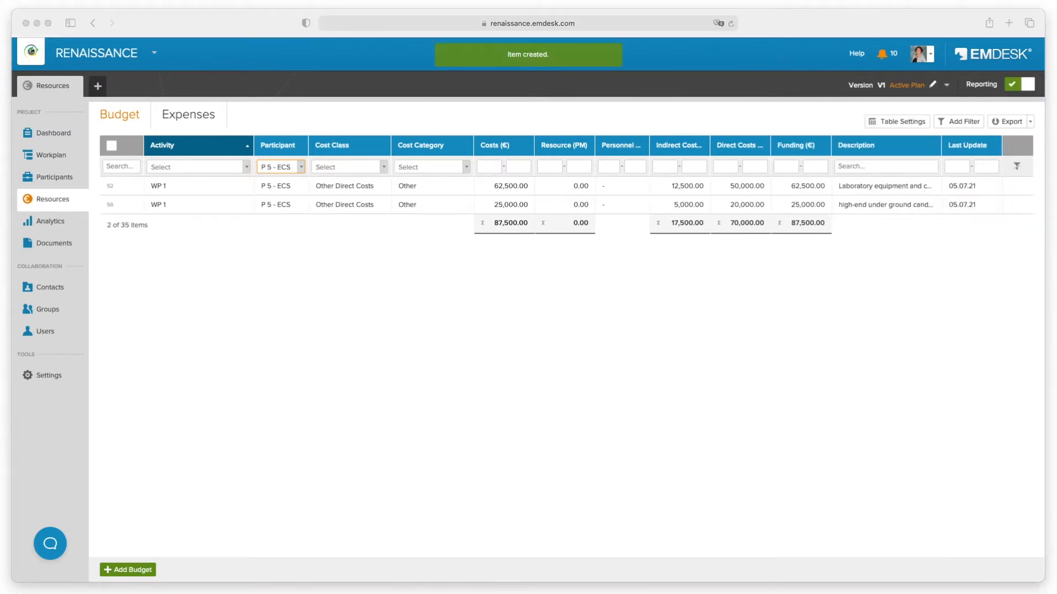
Step: Add a new budget item with a cost of 30,000 € for activity WP 1 and participant P 5 ECS
{"action": "left_click", "coordinate": [142, 572]}
{"action": "type", "text": "30,000"}
{"action": "left_click", "coordinate": [918, 193]}
{"action": "left_click", "coordinate": [908, 273]}
{"action": "left_click", "coordinate": [891, 212]}
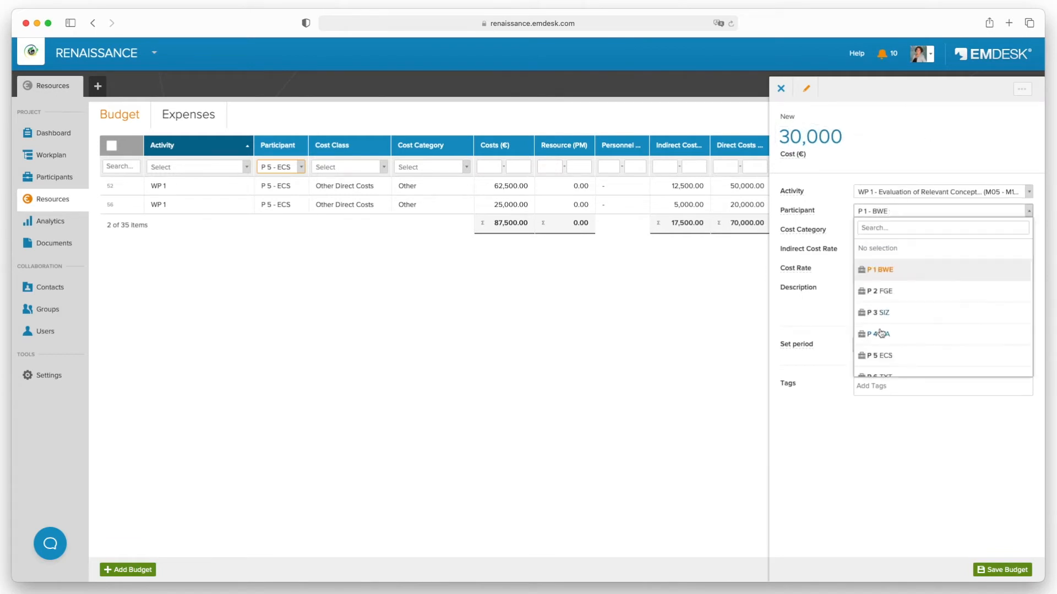
{"action": "left_click", "coordinate": [879, 355]}
Step: Categorise the 30,000 € item as Other (ODC - Fix) with the description "10 x waterproof pink spacesuits"
{"action": "left_click", "coordinate": [936, 230]}
{"action": "left_click", "coordinate": [880, 293]}
{"action": "type", "text": "10 x waterproof pink spacesuits"}
Step: Enable a set period for the 30,000 € item with end month M06 and save it
{"action": "left_click", "coordinate": [860, 339]}
{"action": "left_click", "coordinate": [879, 380]}
{"action": "left_click", "coordinate": [874, 443]}
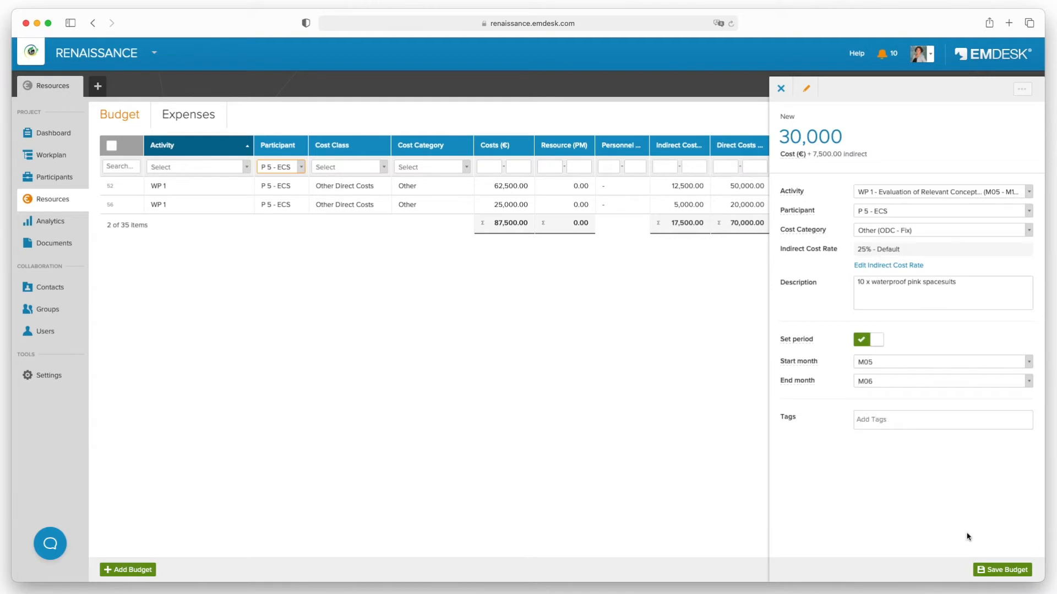
{"action": "left_click", "coordinate": [1001, 570]}
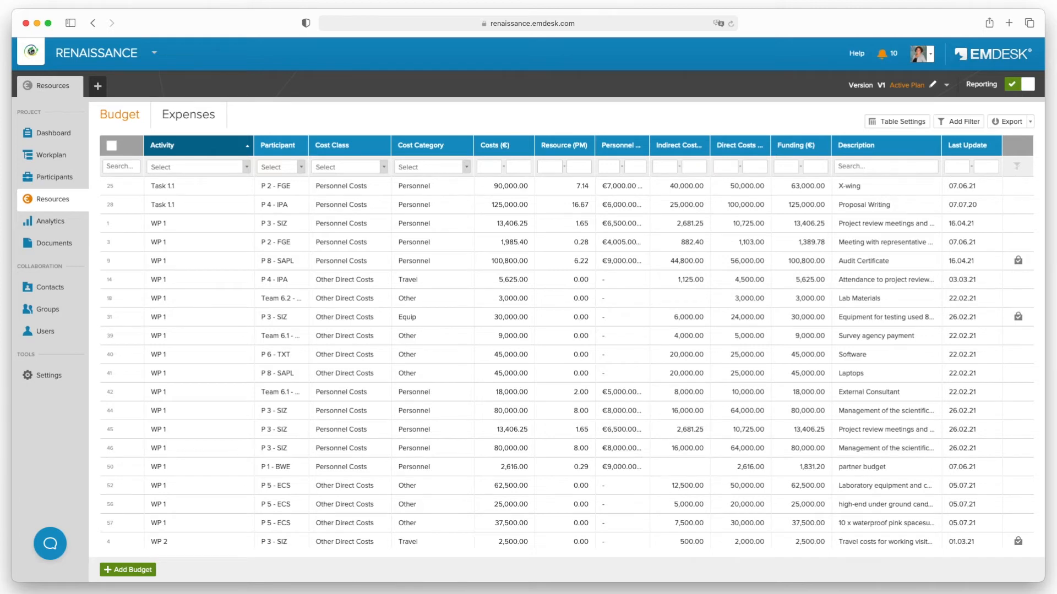
Step: Open the project's Participants overview to review the budget figures per participant
{"action": "left_click", "coordinate": [34, 179]}
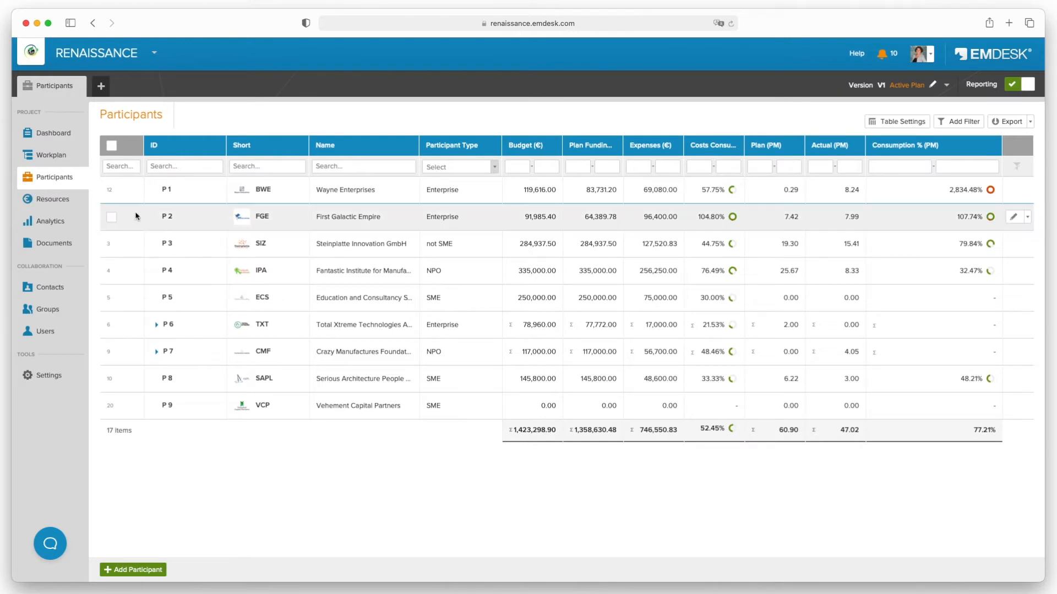
Step: View the personnel and indirect cost rates in the financial profile of participant P 3, Steinplatte Innovation GmbH
{"action": "left_click", "coordinate": [358, 246]}
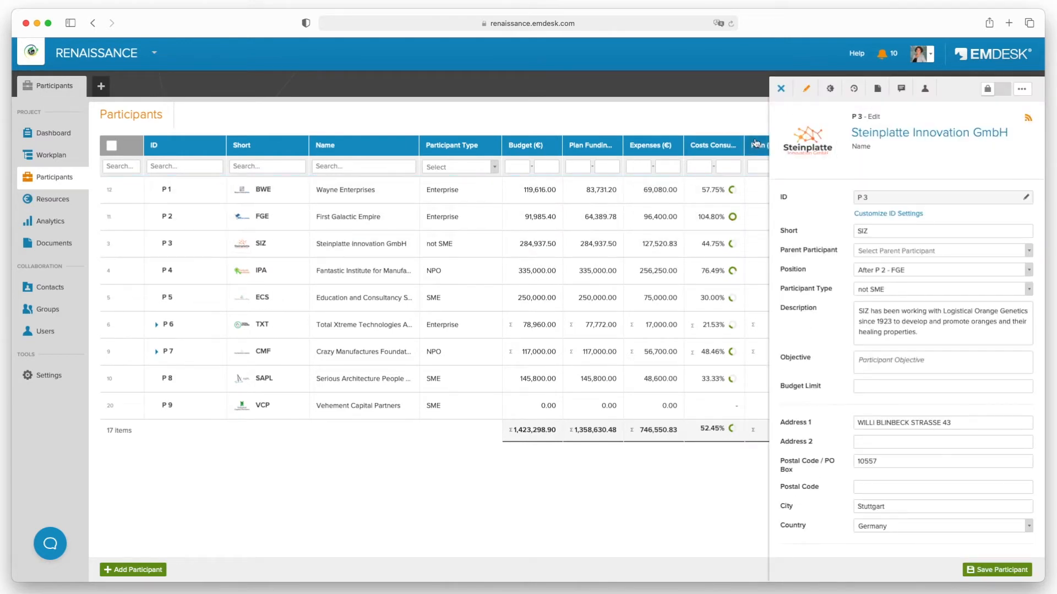
{"action": "left_click", "coordinate": [831, 94]}
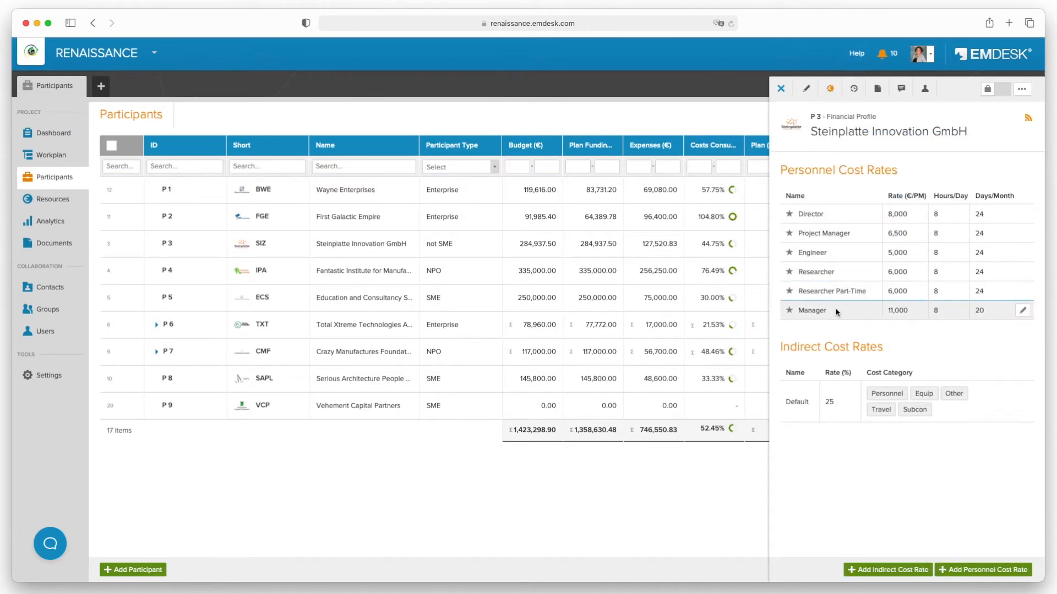
{"action": "left_click", "coordinate": [781, 88]}
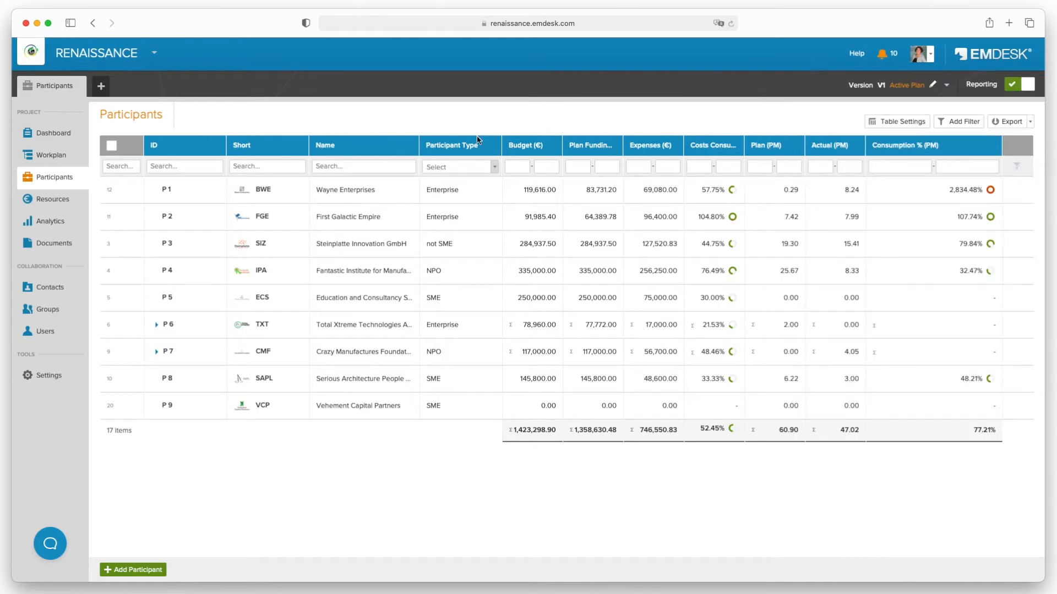
Step: Add a new budget item in the project's resources for activity Project - RENAISSANCE and participant P 5 ECS
{"action": "left_click", "coordinate": [57, 202]}
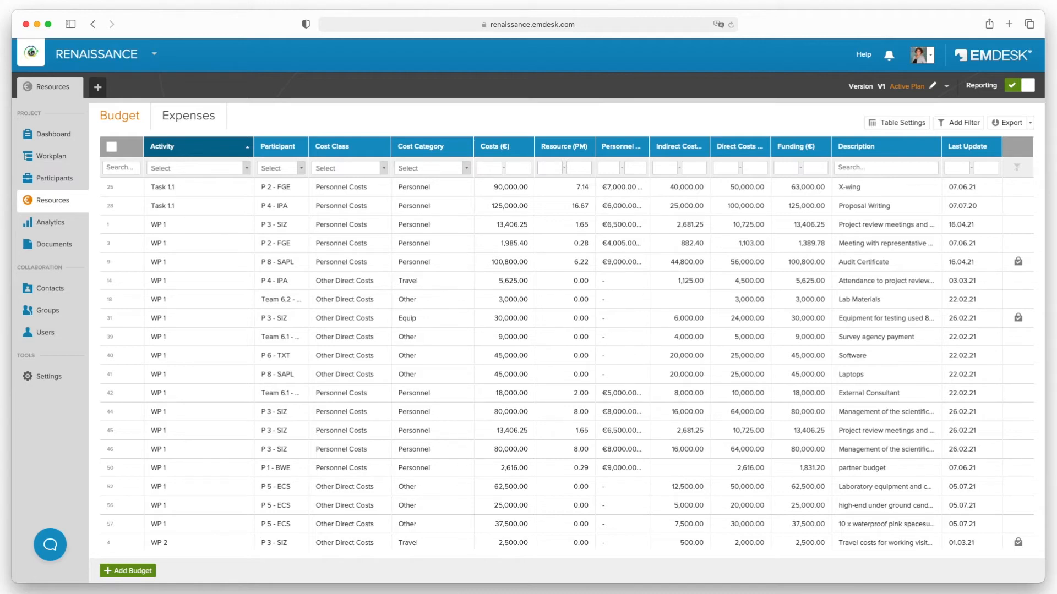
{"action": "left_click", "coordinate": [119, 573]}
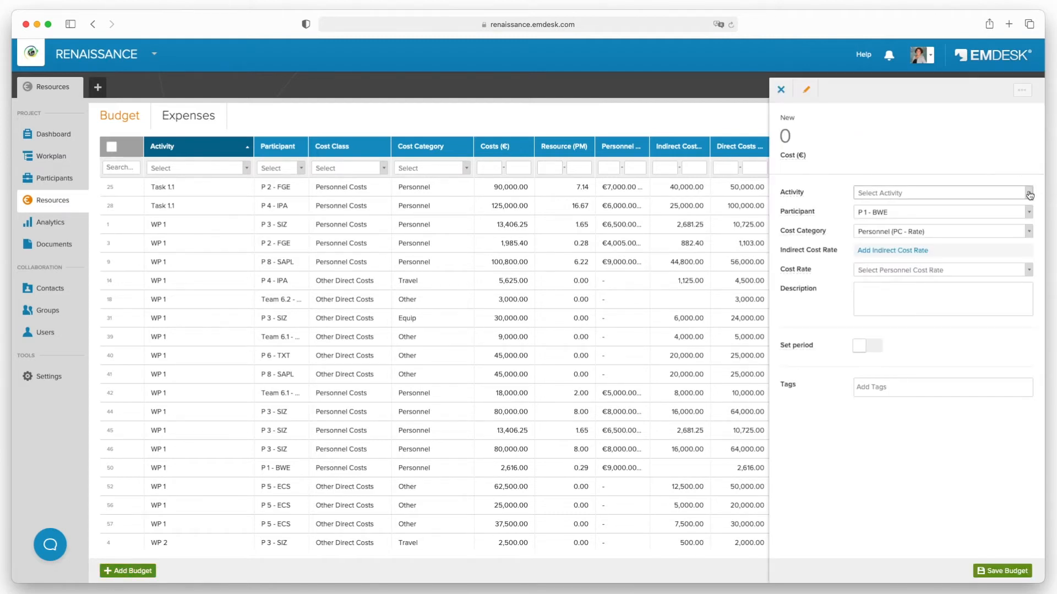
{"action": "left_click", "coordinate": [1008, 193]}
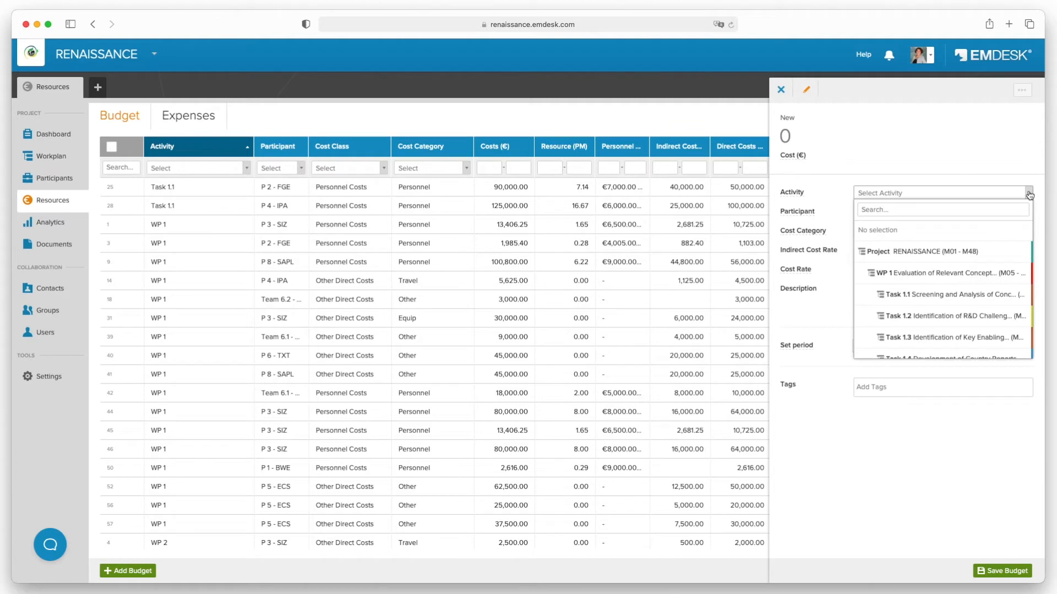
{"action": "left_click", "coordinate": [973, 253]}
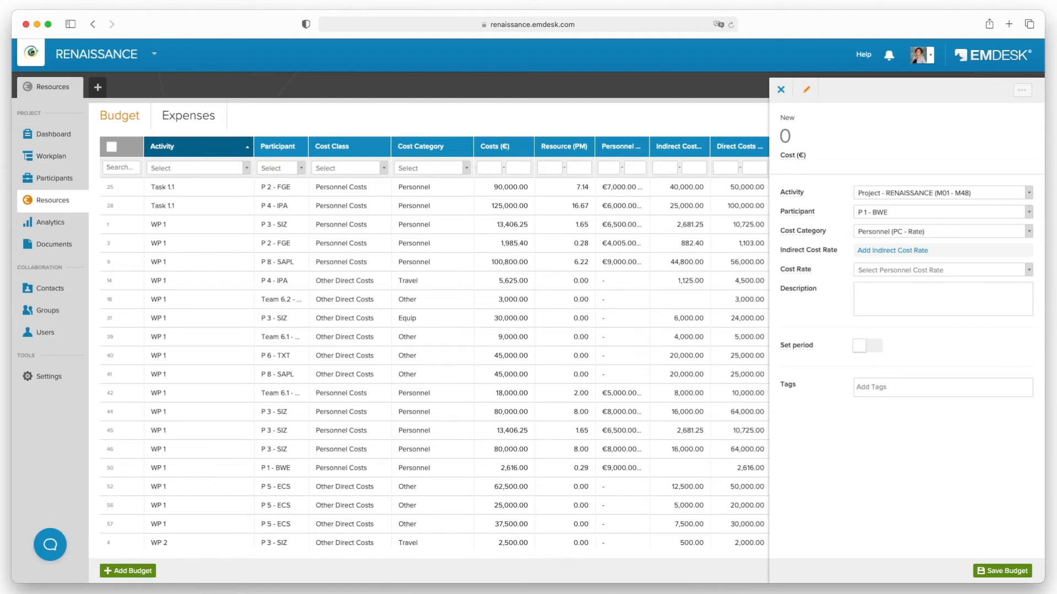
{"action": "left_click", "coordinate": [1028, 212]}
{"action": "left_click", "coordinate": [883, 357]}
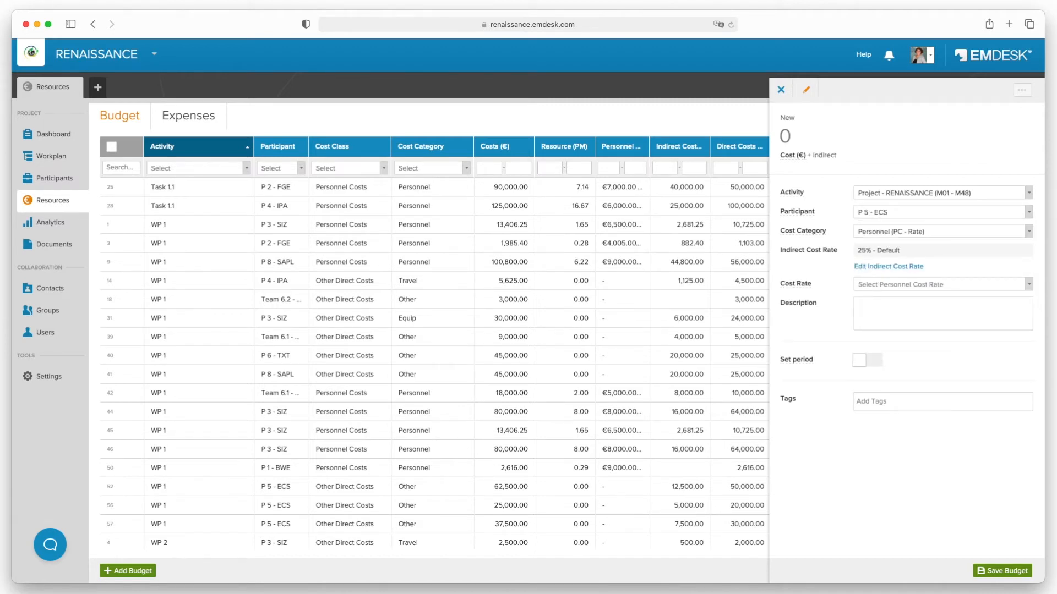
Step: Look through the selectable participants and activities for the new item and set its cost category to Personnel (PC - Rate)
{"action": "left_click", "coordinate": [1028, 212]}
{"action": "scroll", "coordinate": [1003, 291], "scroll_direction": "down", "scroll_amount": 8}
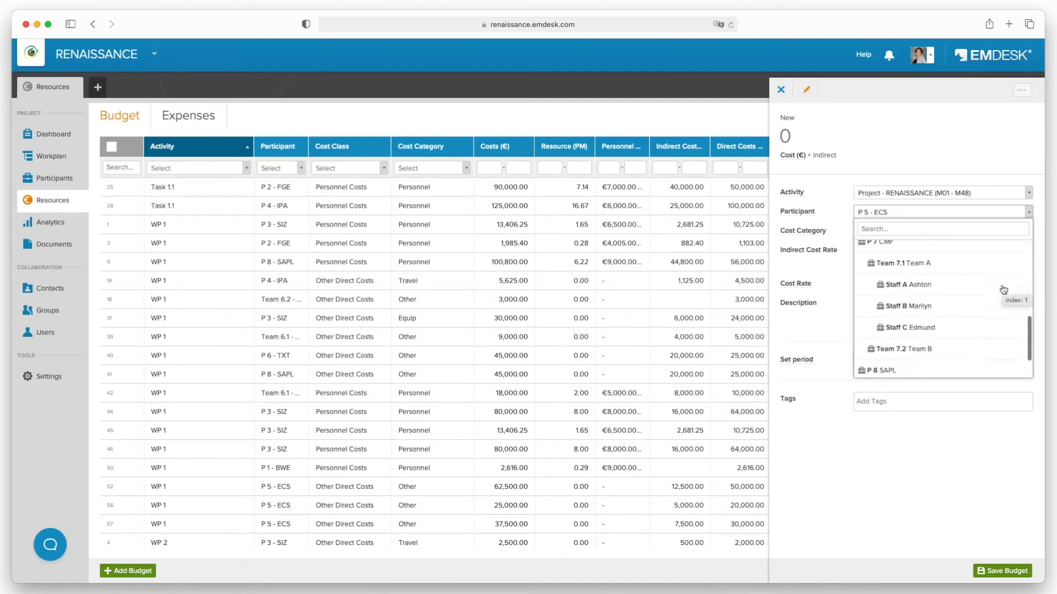
{"action": "left_click", "coordinate": [1028, 192]}
{"action": "scroll", "coordinate": [988, 290], "scroll_direction": "down", "scroll_amount": 8}
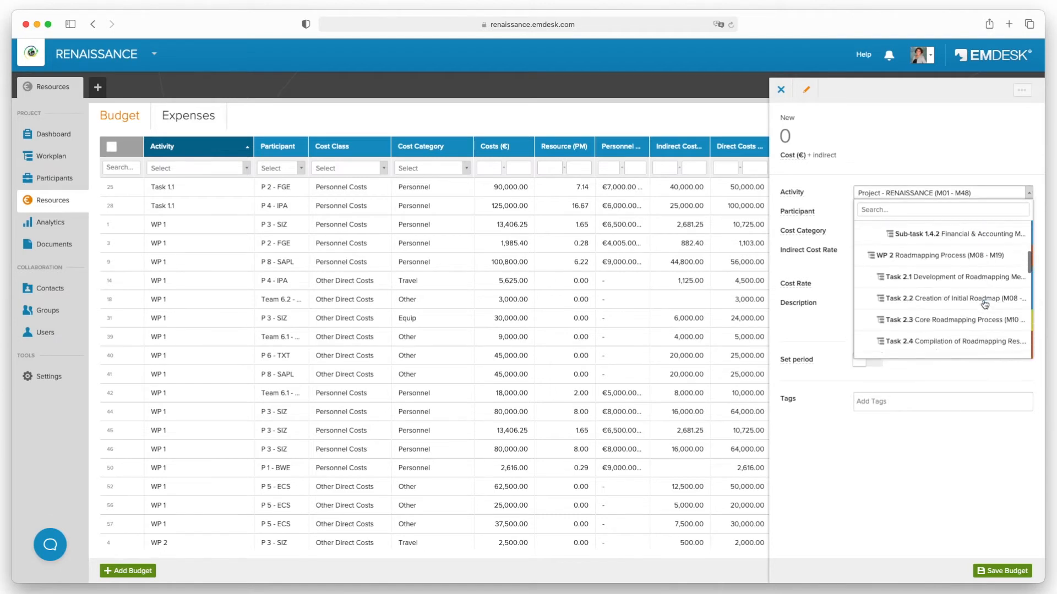
{"action": "scroll", "coordinate": [984, 305], "scroll_direction": "down", "scroll_amount": 3}
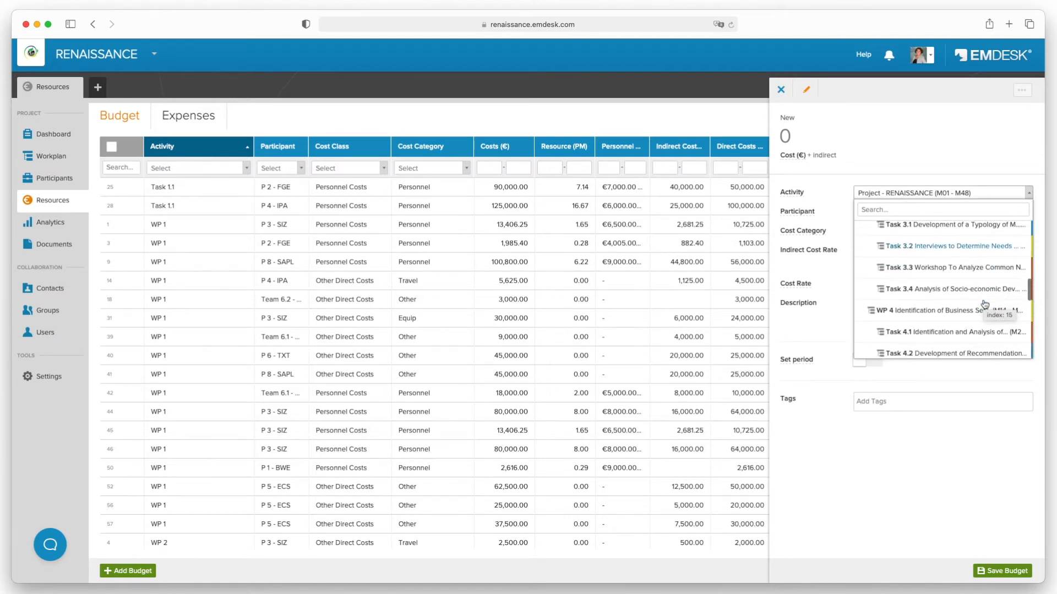
{"action": "left_click", "coordinate": [1028, 193]}
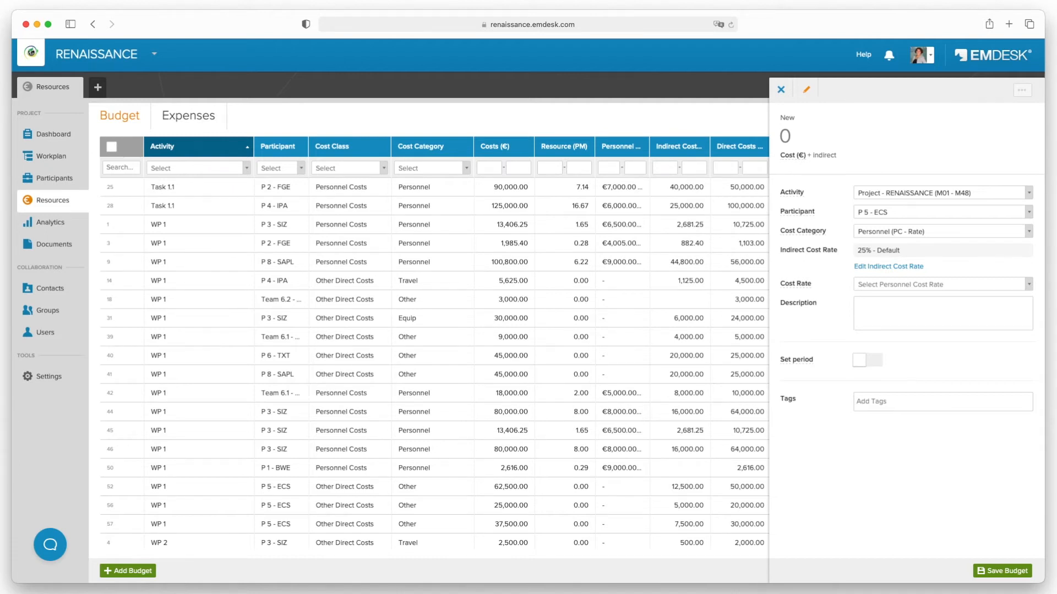
{"action": "left_click", "coordinate": [1028, 232]}
{"action": "left_click", "coordinate": [930, 256]}
Step: Assign the new item to Team 6.3 TXT-SME and look at the option for adding an indirect cost rate
{"action": "left_click", "coordinate": [917, 213]}
{"action": "scroll", "coordinate": [928, 325], "scroll_direction": "down", "scroll_amount": 5}
{"action": "left_click", "coordinate": [929, 324]}
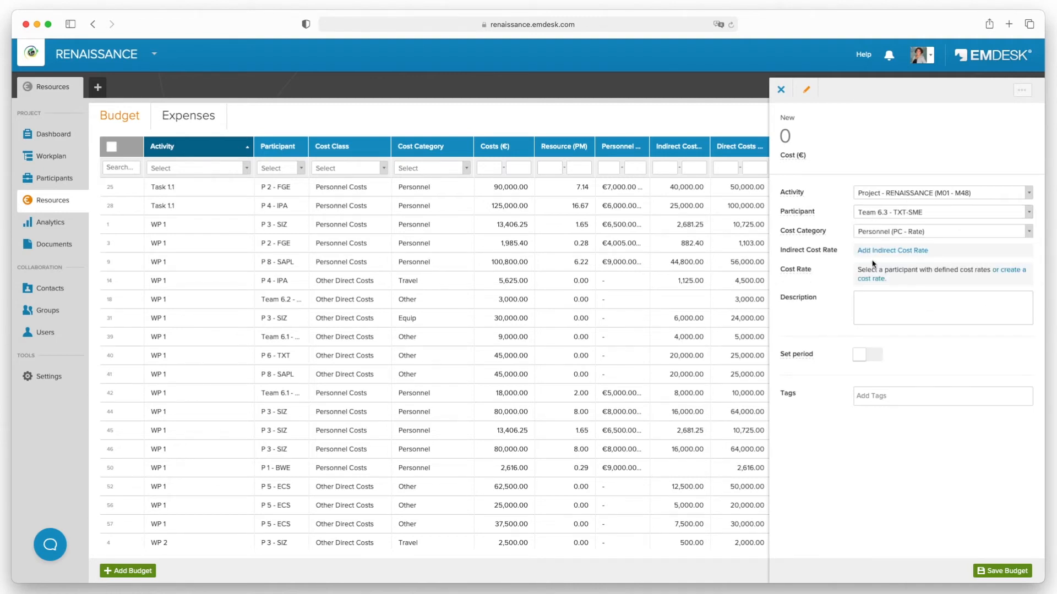
{"action": "left_click", "coordinate": [903, 256]}
{"action": "left_click", "coordinate": [783, 90]}
Step: Return the item's participant to P 5 ECS and choose the average personnel cost rate of € 8000/PM
{"action": "left_click", "coordinate": [894, 212]}
{"action": "left_click", "coordinate": [884, 351]}
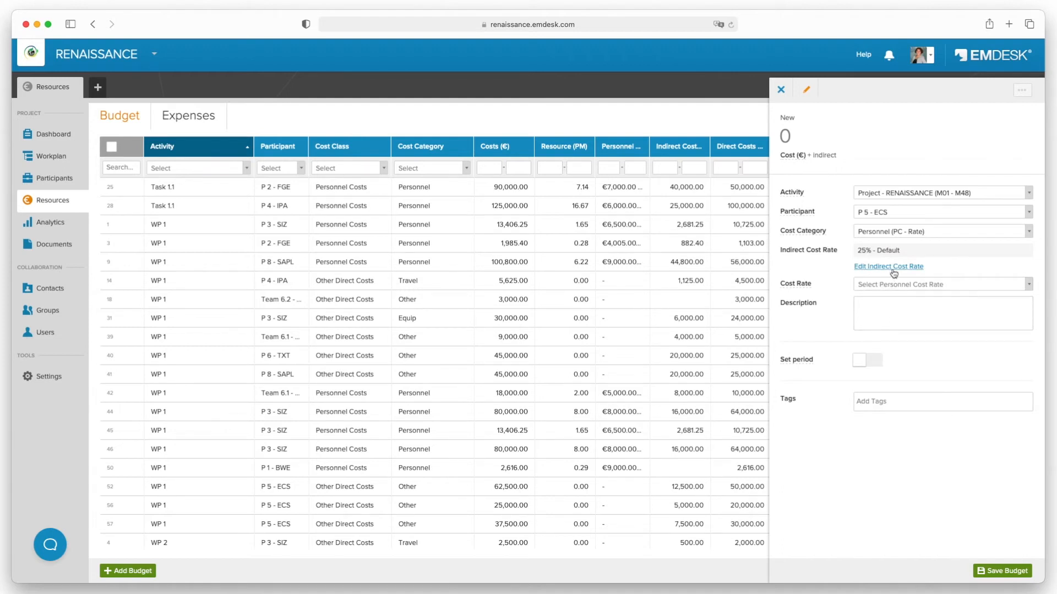
{"action": "left_click", "coordinate": [995, 286]}
{"action": "left_click", "coordinate": [957, 311]}
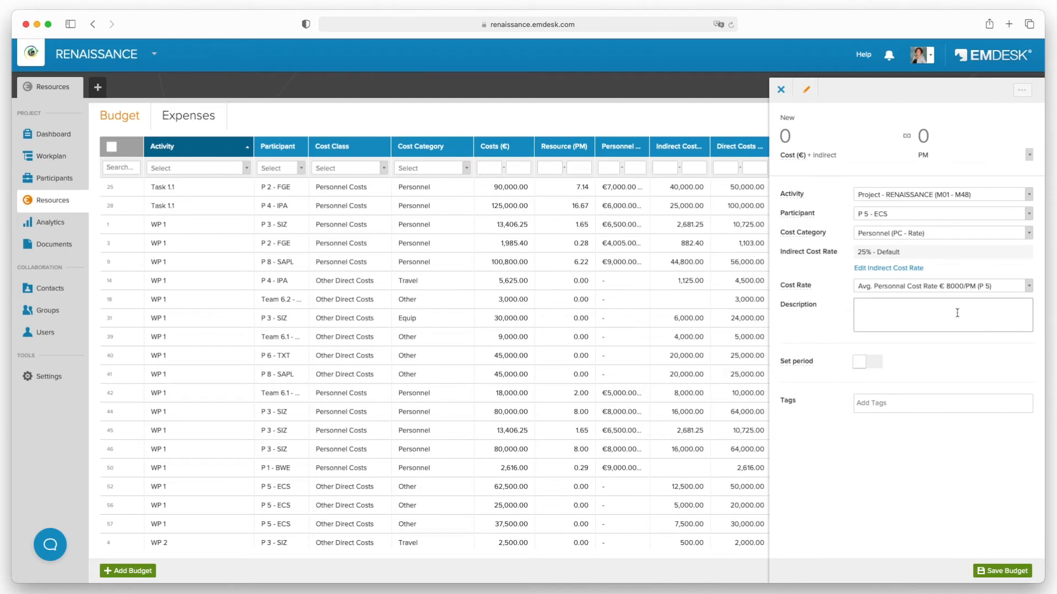
Step: Assign the item to Staff C of Team 7.1 and open a new personnel cost rate for that participant without saving it
{"action": "left_click", "coordinate": [948, 219]}
{"action": "scroll", "coordinate": [934, 324], "scroll_direction": "down", "scroll_amount": 5}
{"action": "scroll", "coordinate": [934, 338], "scroll_direction": "down", "scroll_amount": 3}
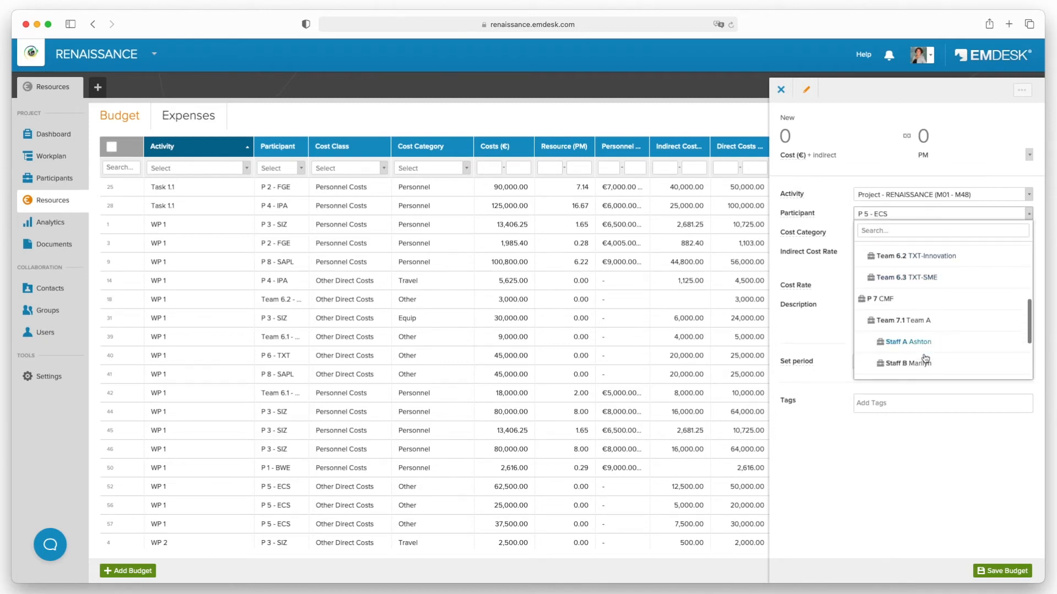
{"action": "left_click", "coordinate": [919, 347]}
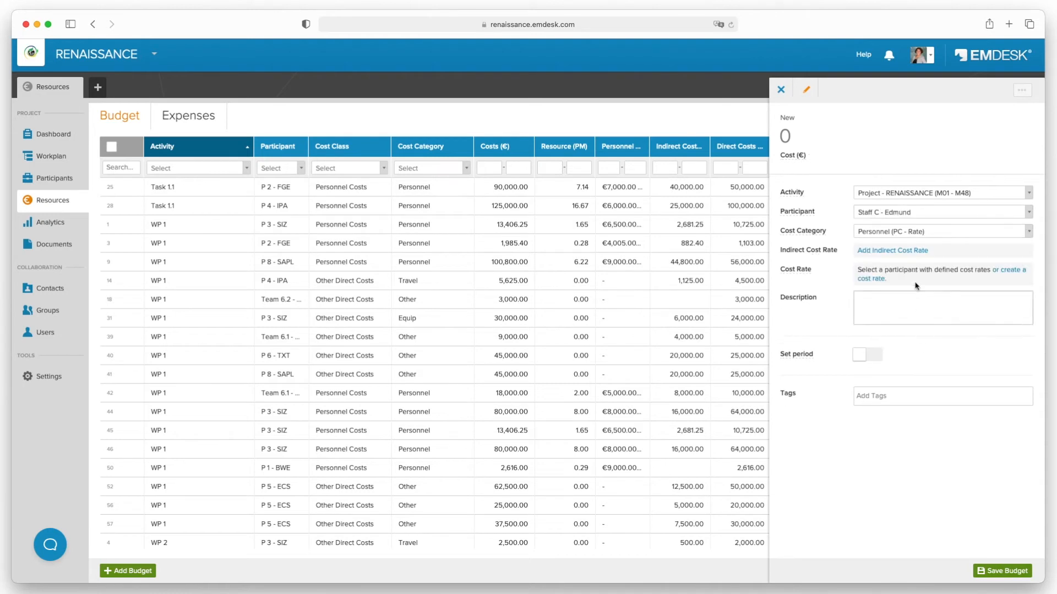
{"action": "left_click", "coordinate": [879, 283]}
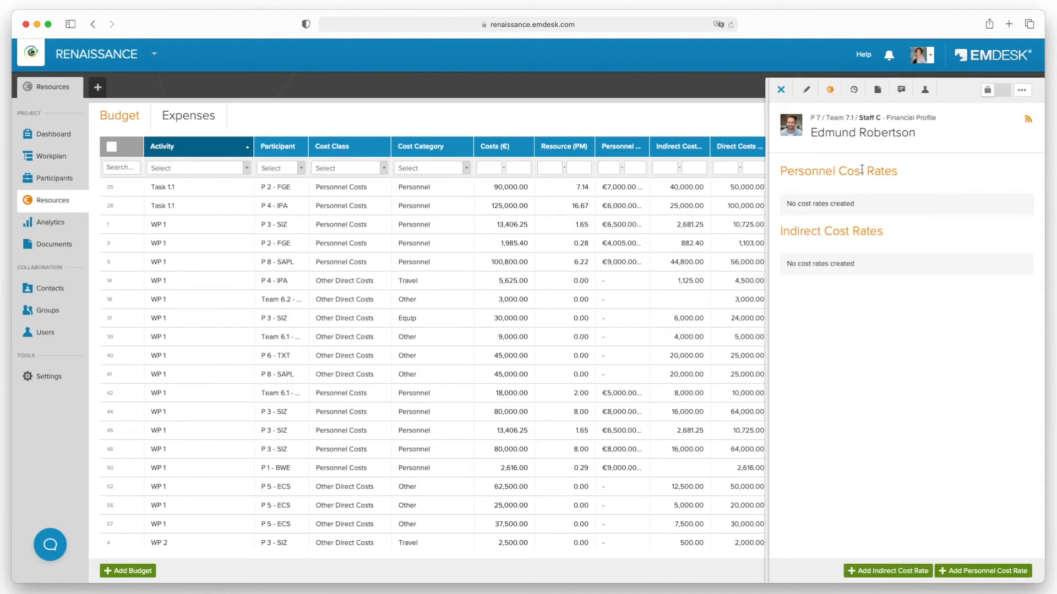
{"action": "left_click", "coordinate": [963, 572]}
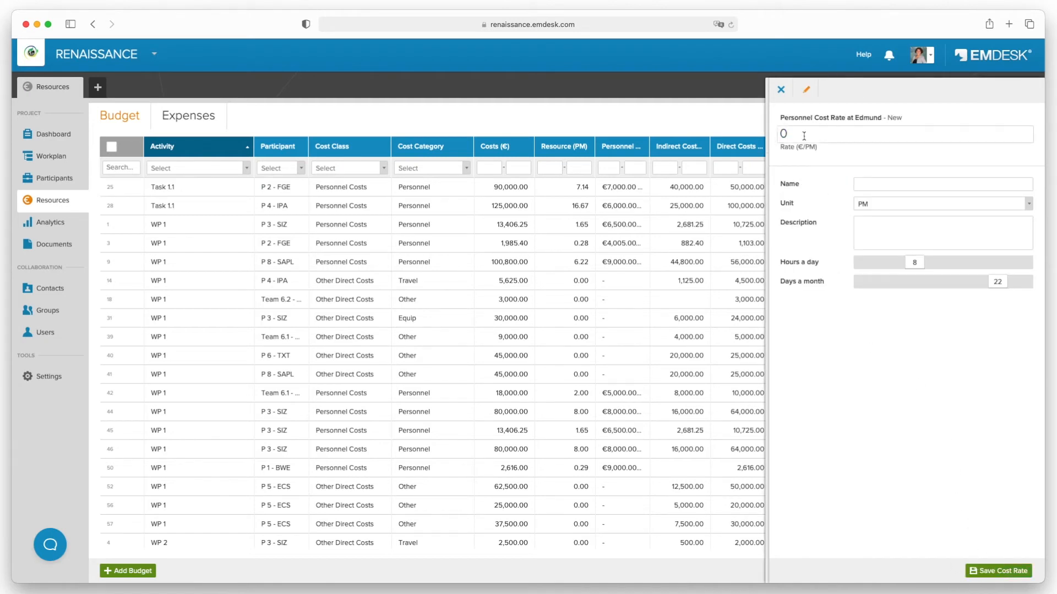
{"action": "left_click", "coordinate": [781, 91]}
{"action": "left_click", "coordinate": [781, 90]}
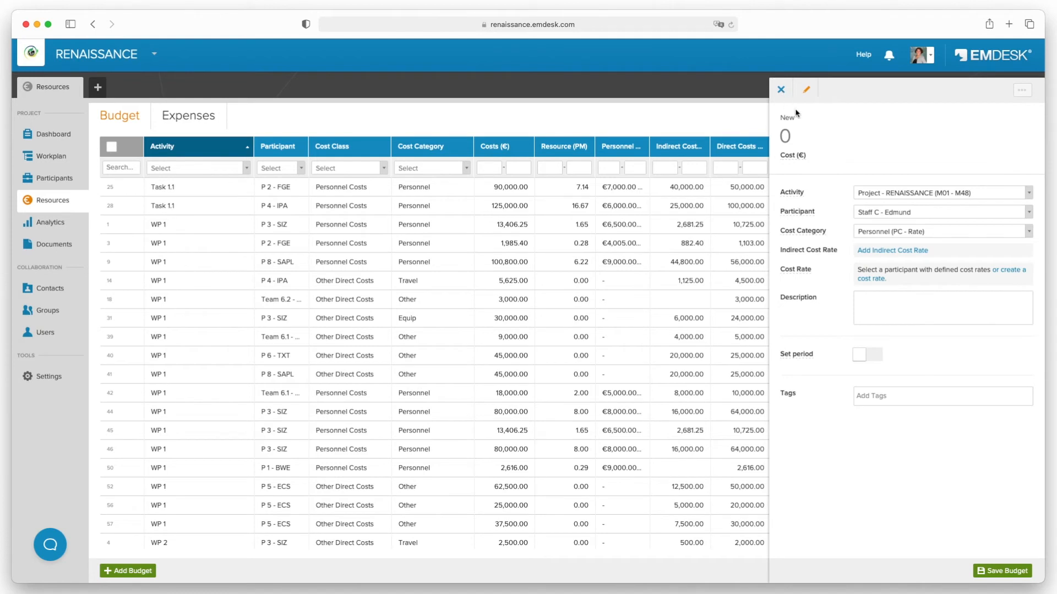
Step: Set the item's participant to P 5 ECS and its cost rate to the average personnel rate of € 8000/PM
{"action": "left_click", "coordinate": [897, 216]}
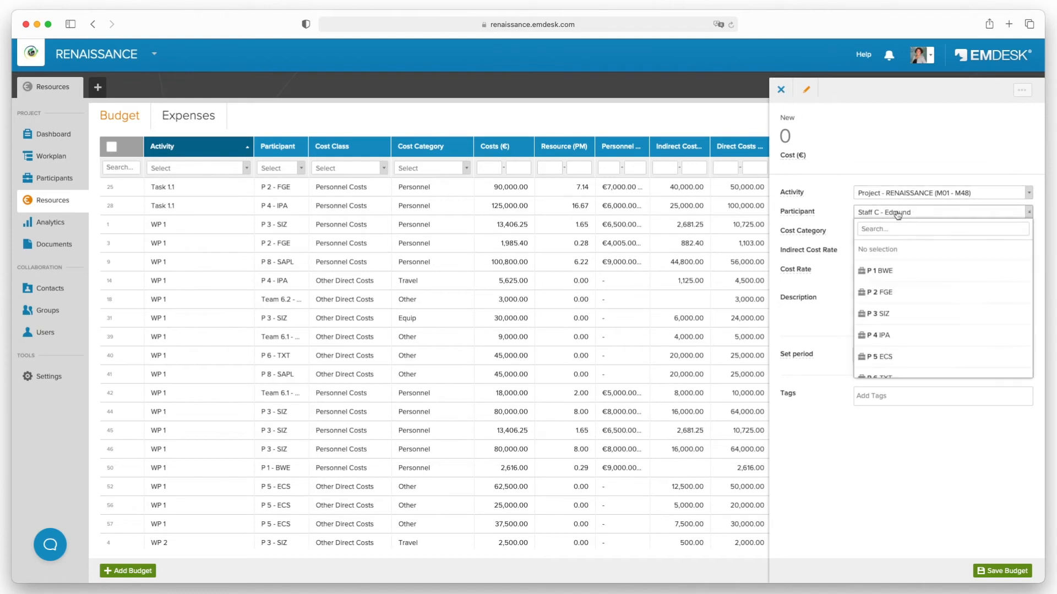
{"action": "left_click", "coordinate": [873, 356]}
{"action": "left_click", "coordinate": [910, 285]}
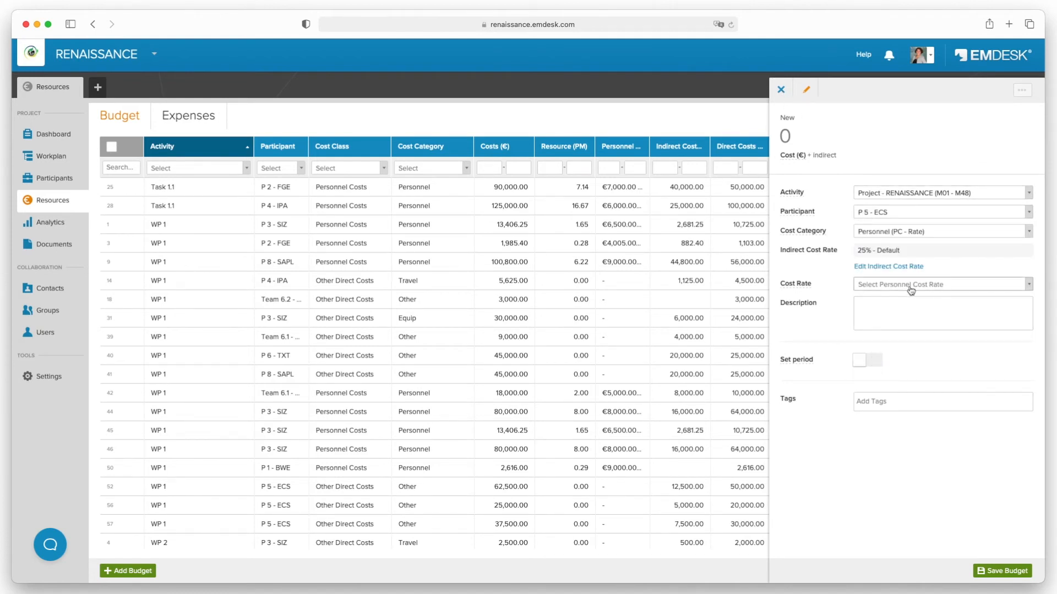
{"action": "left_click", "coordinate": [900, 311]}
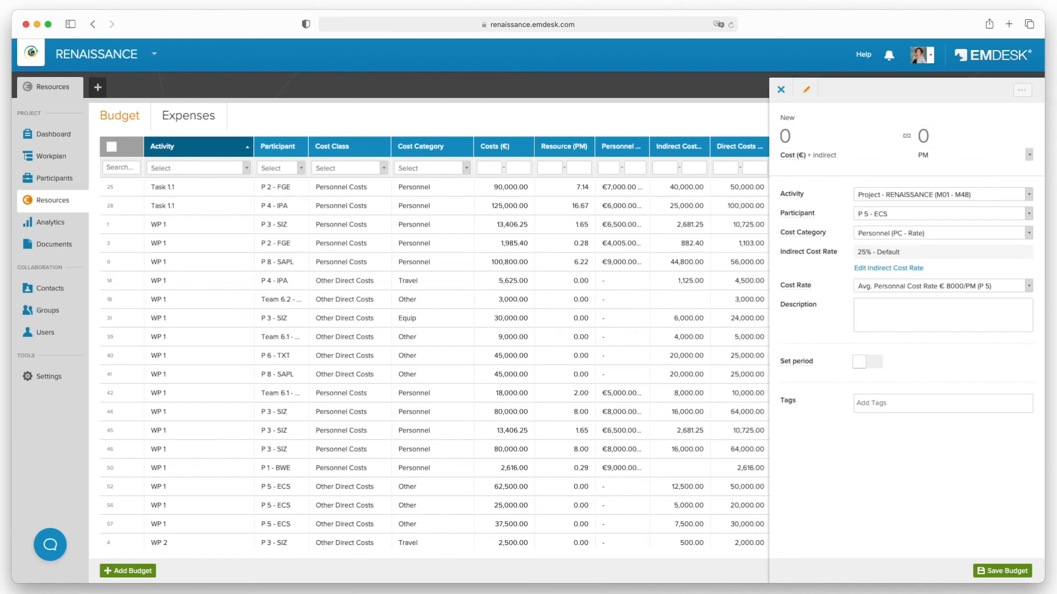
Step: Set the item's effort to 18.75 PM and check the available person-month, person-day and person-hour units
{"action": "left_click", "coordinate": [955, 137]}
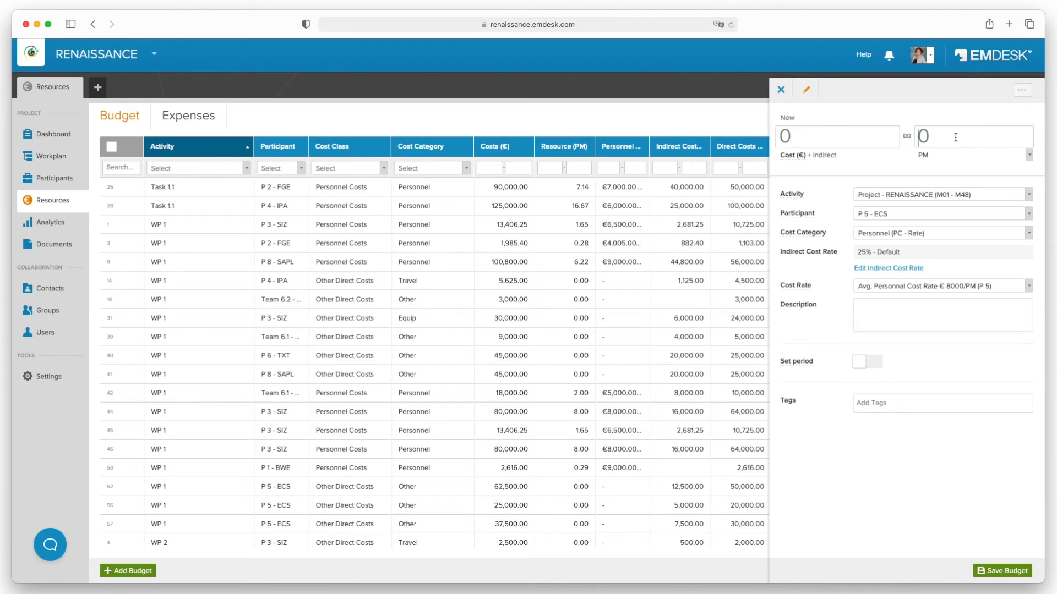
{"action": "type", "text": "18.75"}
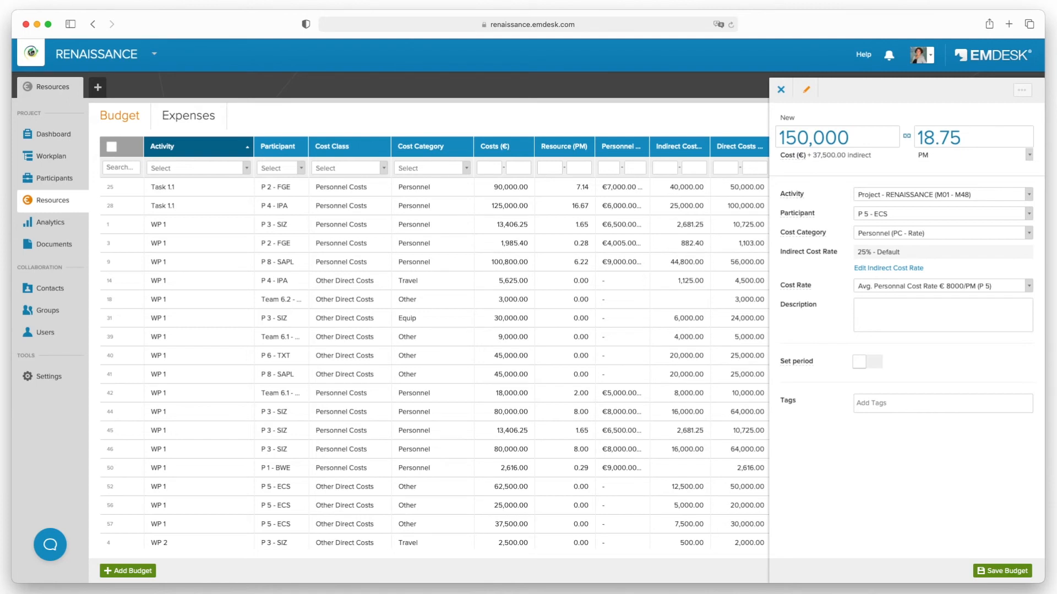
{"action": "left_click", "coordinate": [1029, 157]}
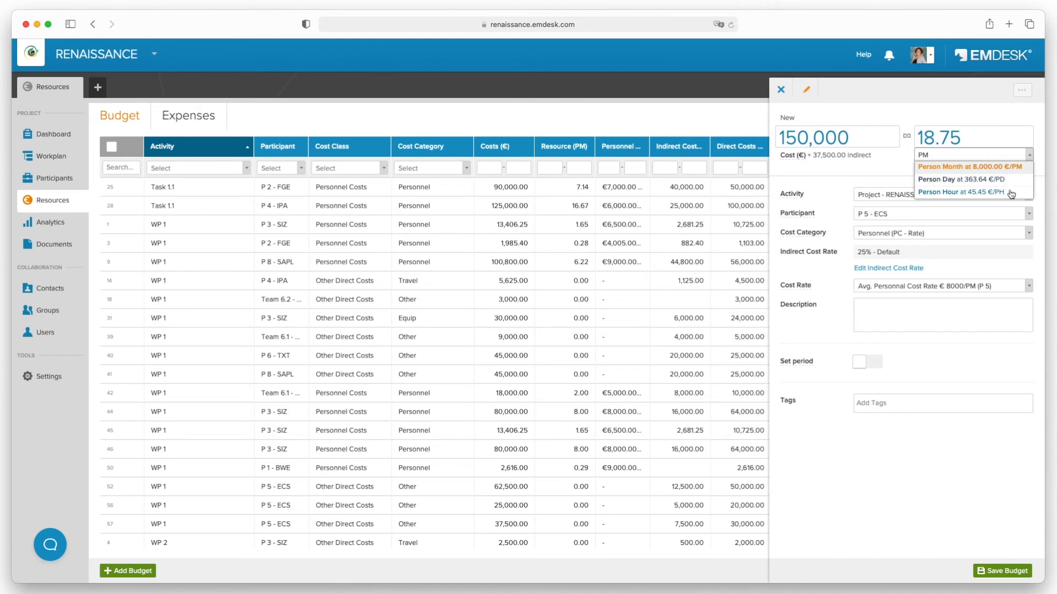
{"action": "left_click", "coordinate": [1029, 156]}
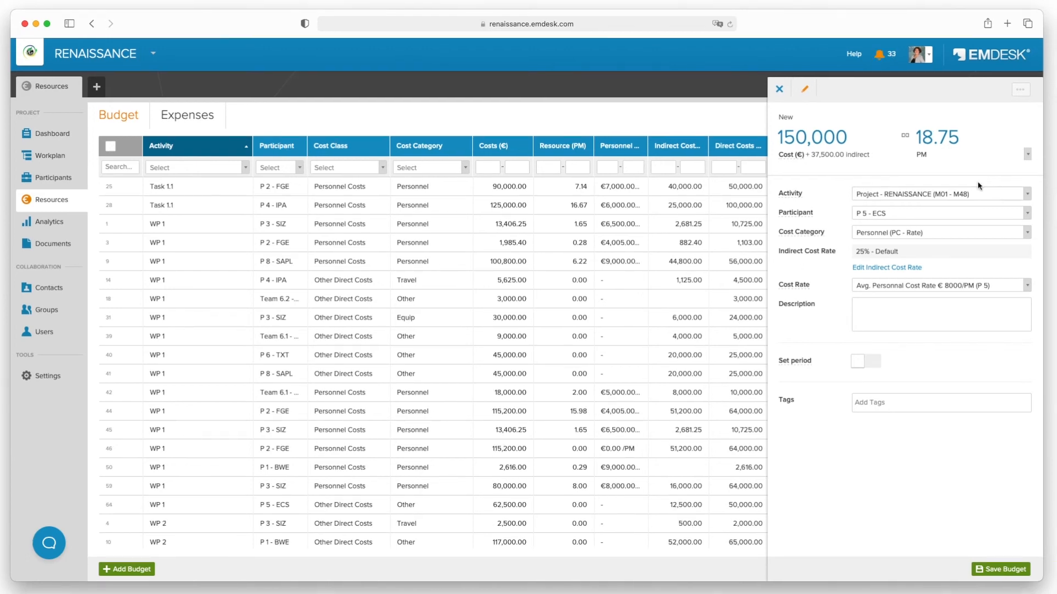
Step: Try a cost of 300,000 € to see the linked effort, and restore the cost to 150,000 €
{"action": "left_click", "coordinate": [799, 142]}
{"action": "key", "text": "BackSpace"}
{"action": "key", "text": "BackSpace"}
{"action": "type", "text": "300000"}
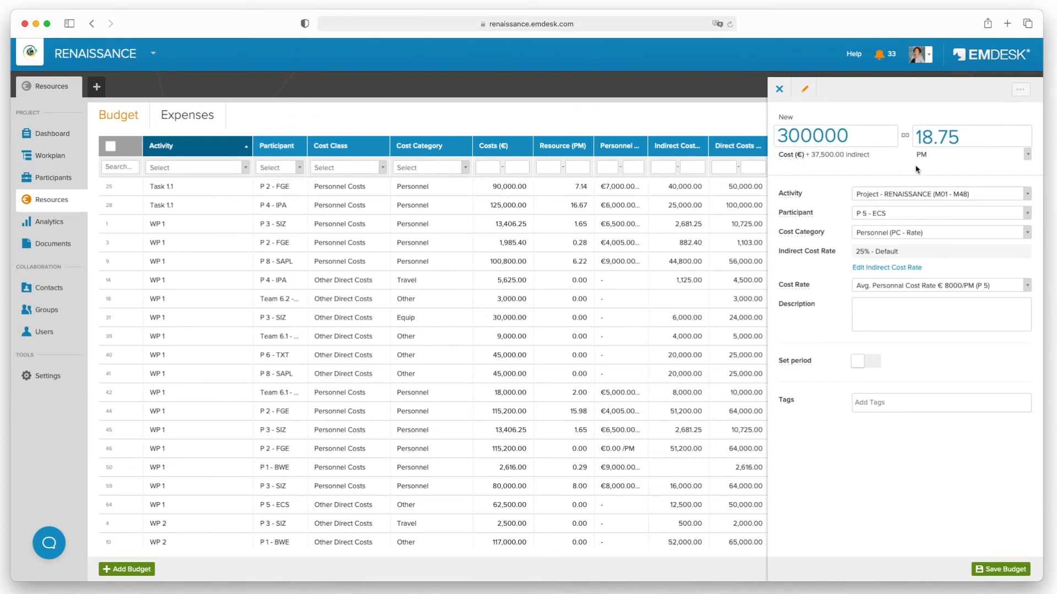
{"action": "left_click", "coordinate": [961, 137]}
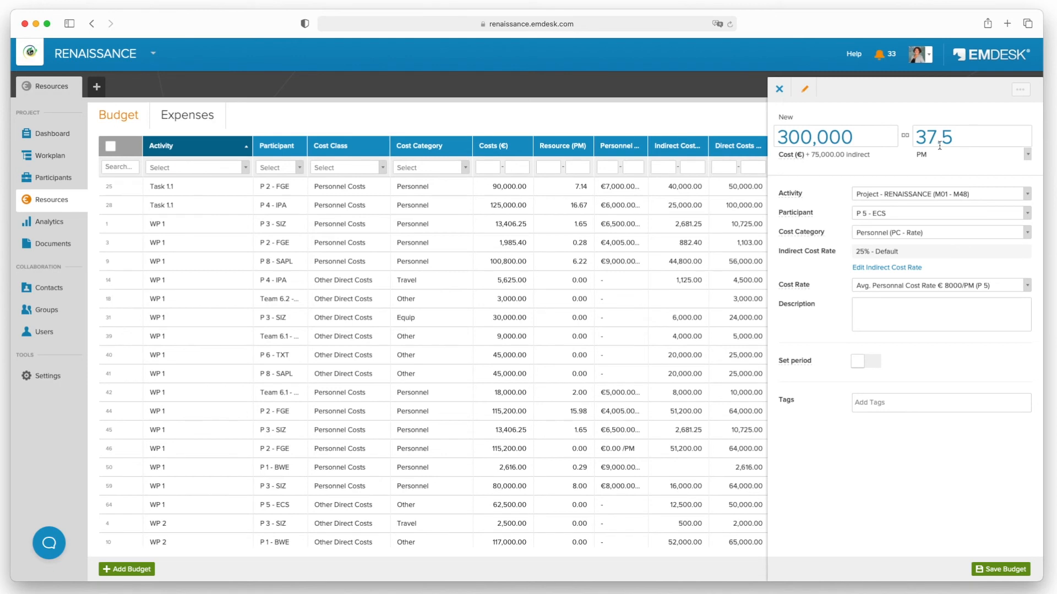
{"action": "left_click", "coordinate": [803, 138]}
{"action": "key", "text": "BackSpace"}
{"action": "key", "text": "BackSpace"}
{"action": "type", "text": "15"}
{"action": "left_click", "coordinate": [839, 169]}
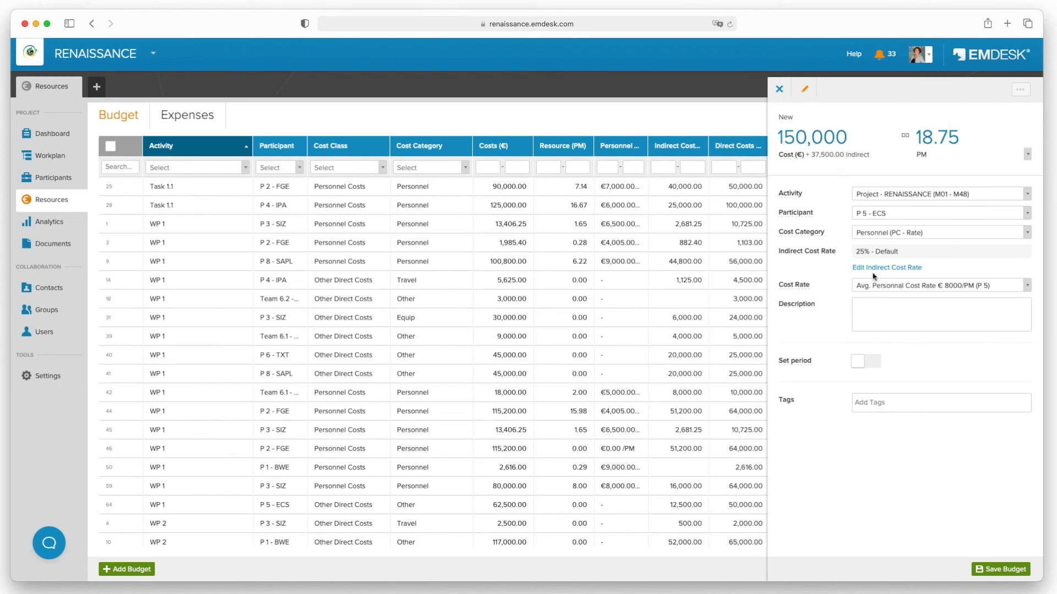
Step: Describe the item as "Project management of the Director" and save it with a set period ending in M09
{"action": "left_click", "coordinate": [879, 306]}
{"action": "type", "text": "Project management of the Director"}
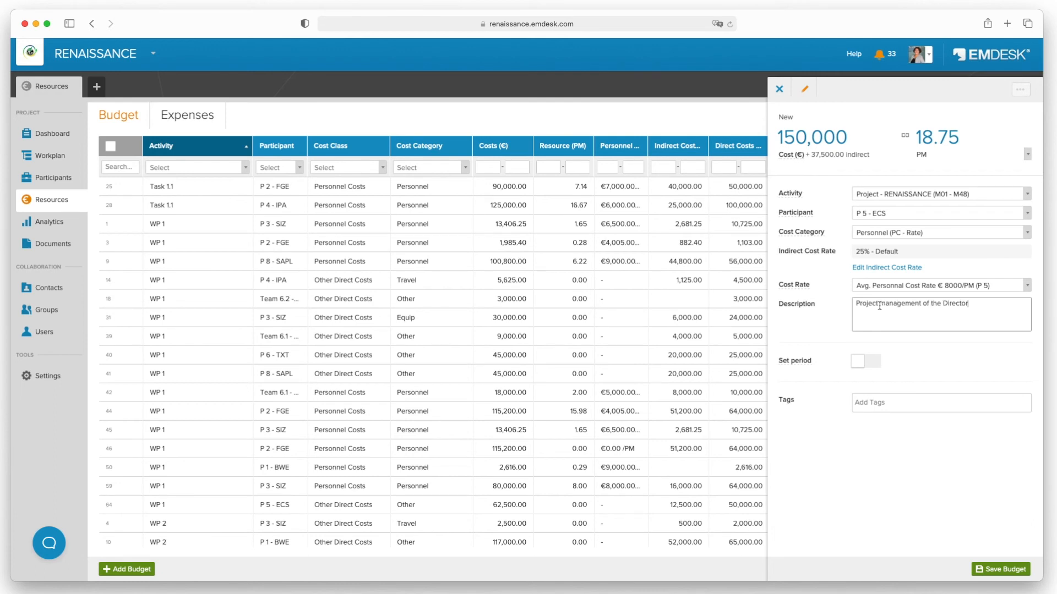
{"action": "left_click", "coordinate": [858, 361]}
{"action": "left_click", "coordinate": [871, 407]}
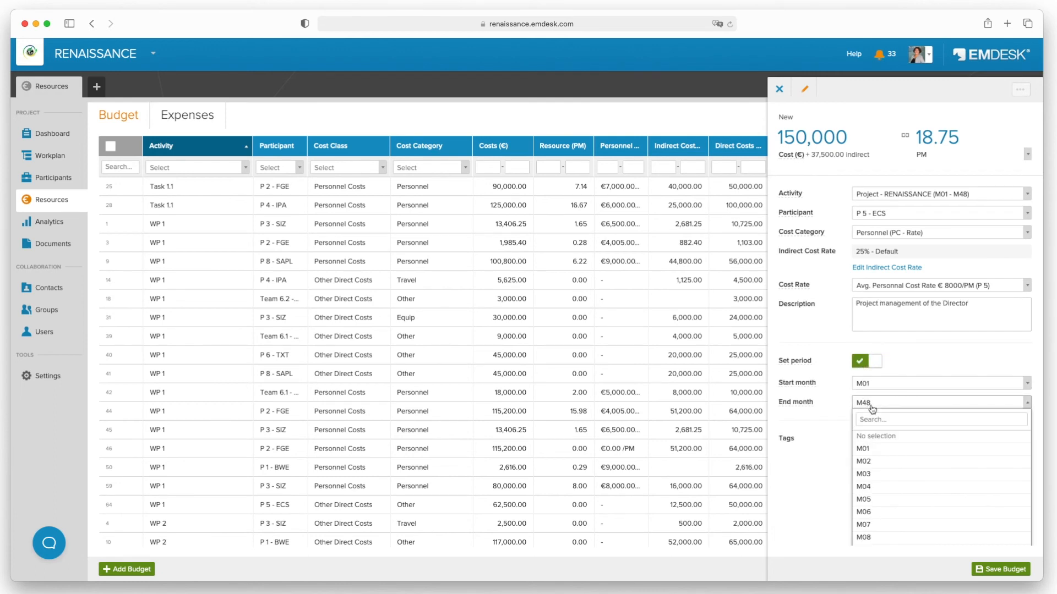
{"action": "scroll", "coordinate": [875, 532], "scroll_direction": "down", "scroll_amount": 1}
{"action": "left_click", "coordinate": [870, 533]}
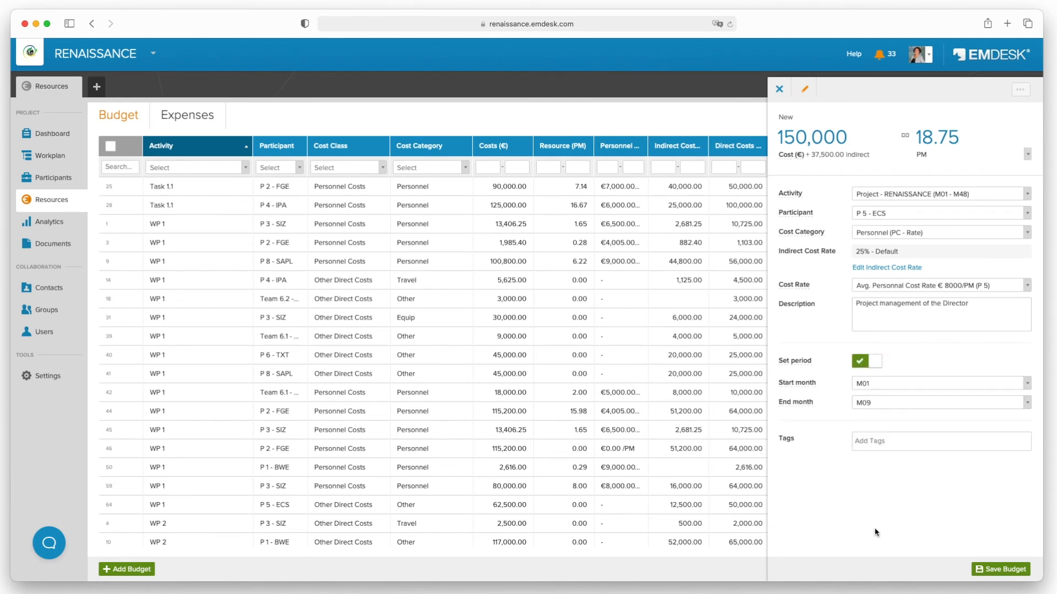
{"action": "left_click", "coordinate": [987, 571]}
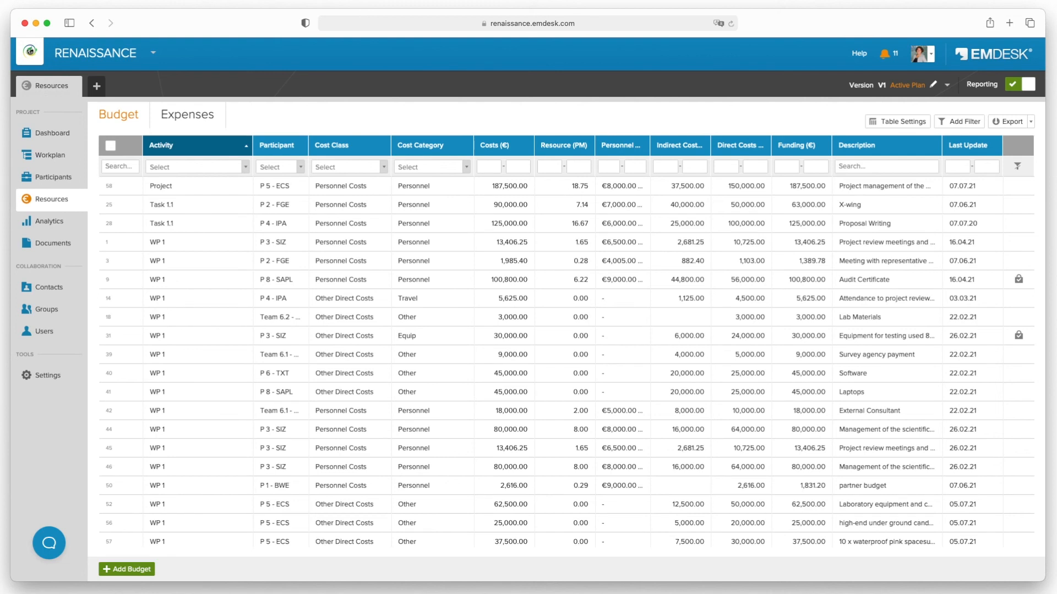
Step: Delete P 5 ECS's project-level personnel budget item for the Director's project management
{"action": "left_click", "coordinate": [346, 186]}
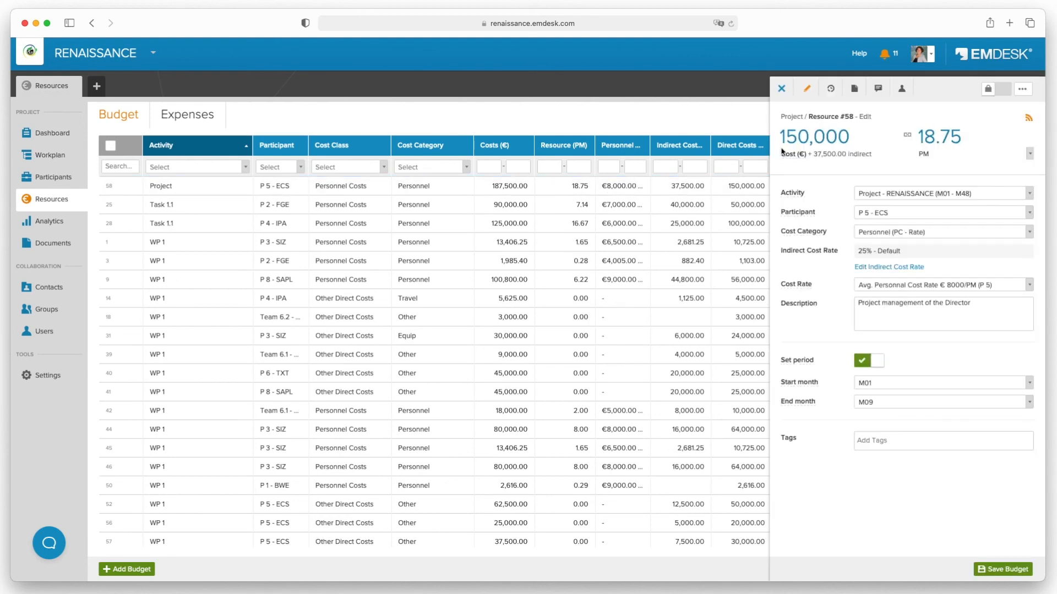
{"action": "left_click", "coordinate": [1022, 89]}
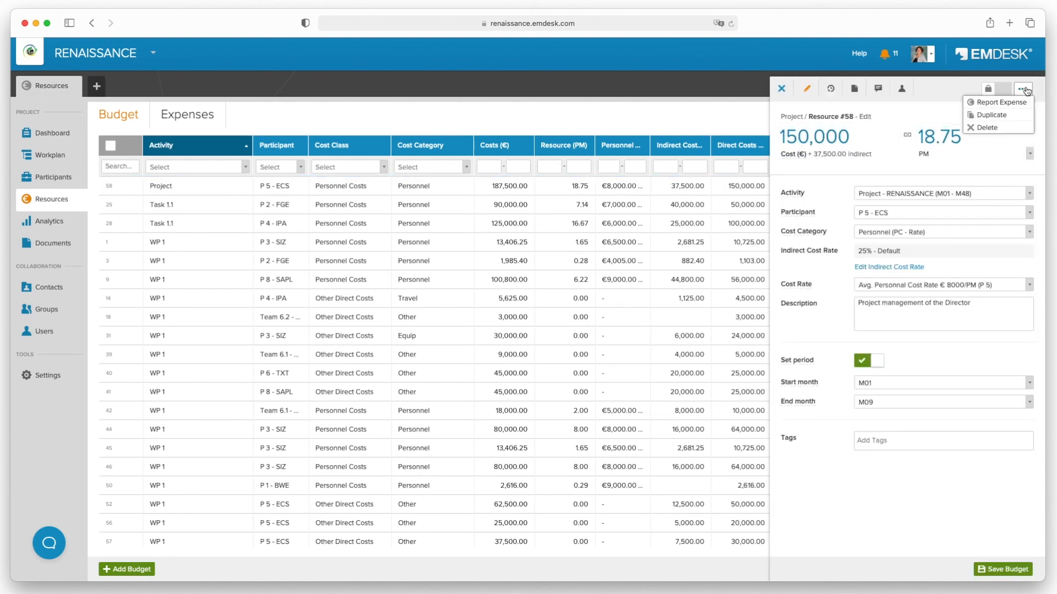
{"action": "left_click", "coordinate": [987, 127]}
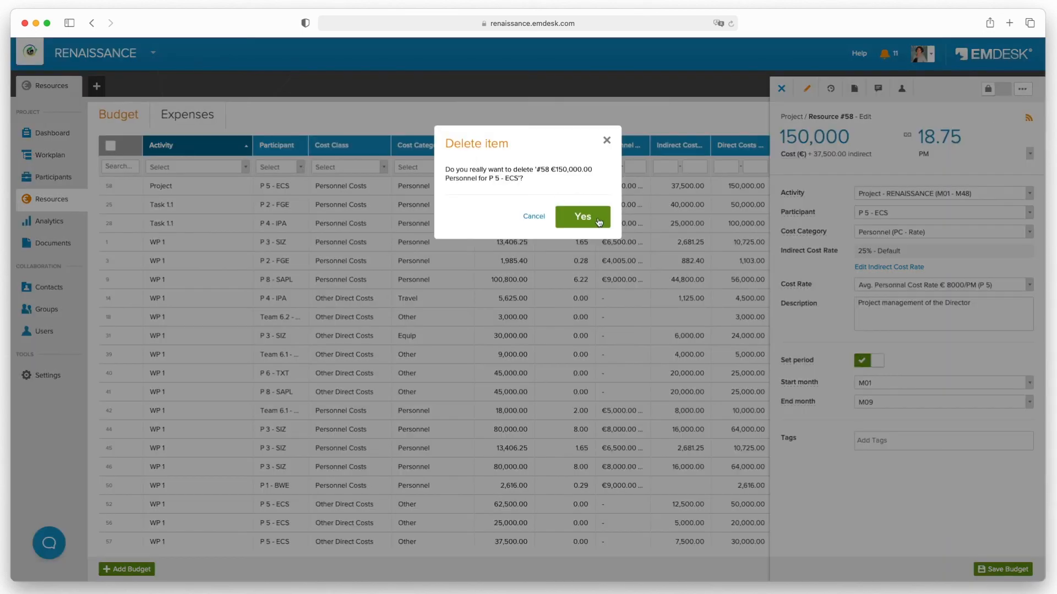
{"action": "left_click", "coordinate": [598, 219]}
Step: Add a personnel budget item for WP 1 with participant P 3 SIZ, cost rate Director € 8000/PM and description "Director effort in WP1"
{"action": "left_click", "coordinate": [138, 572]}
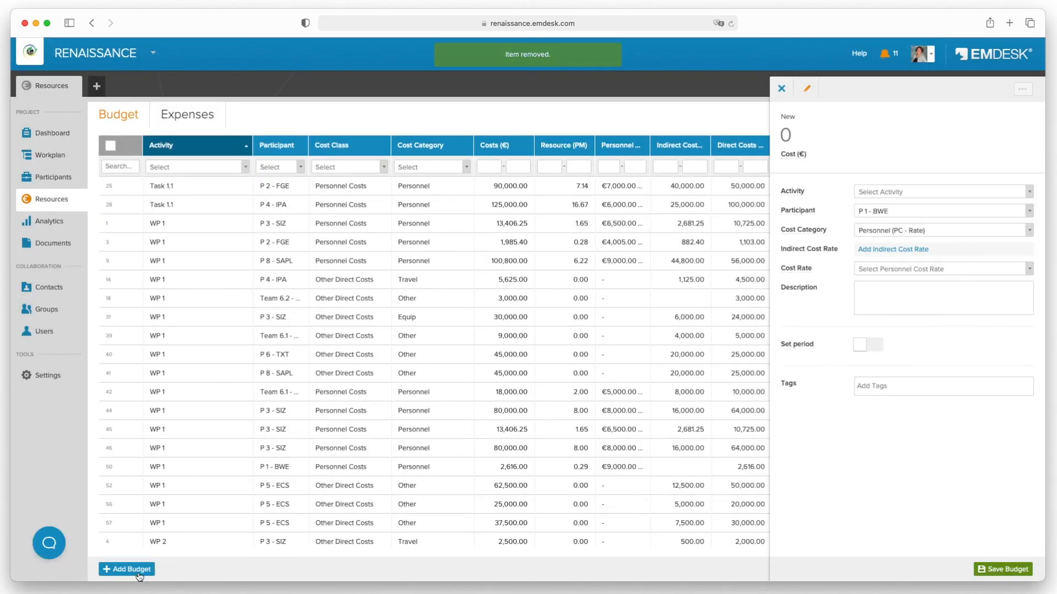
{"action": "left_click", "coordinate": [1031, 194]}
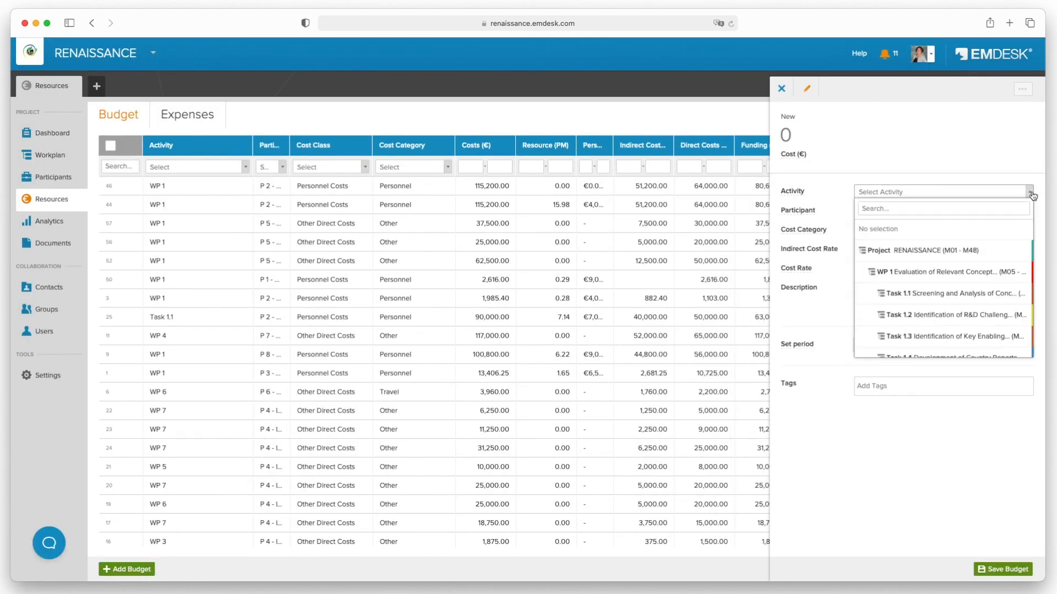
{"action": "left_click", "coordinate": [969, 271]}
{"action": "left_click", "coordinate": [936, 212]}
{"action": "left_click", "coordinate": [884, 313]}
{"action": "left_click", "coordinate": [896, 283]}
{"action": "left_click", "coordinate": [887, 312]}
{"action": "left_click", "coordinate": [879, 311]}
{"action": "type", "text": "Director effort in WP1"}
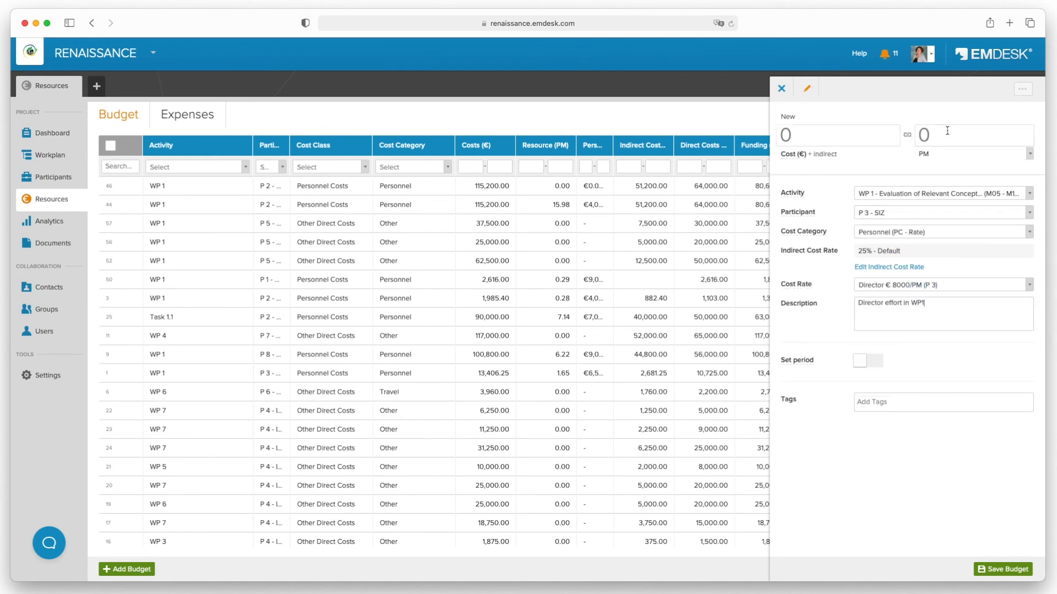
Step: Set the WP 1 item's effort to 8 PM and save the budget item
{"action": "left_click", "coordinate": [948, 131]}
{"action": "type", "text": "8"}
{"action": "left_click", "coordinate": [852, 440]}
{"action": "left_click", "coordinate": [995, 571]}
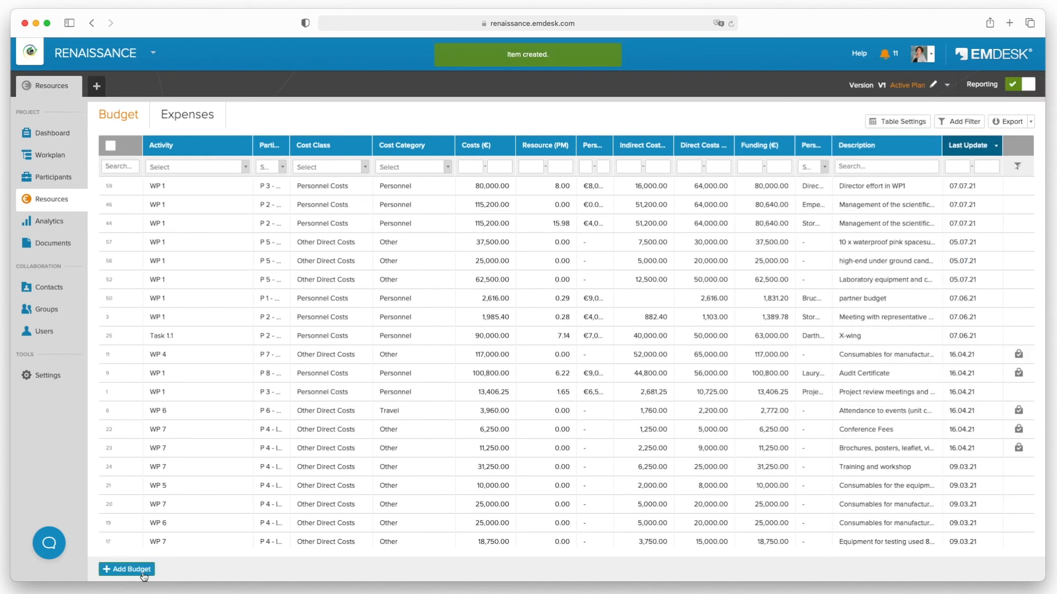
Step: Add a personnel budget item for WP 3 with participant P 3 SIZ, cost rate Director € 8000/PM and description "Director effort in WP3"
{"action": "left_click", "coordinate": [932, 193]}
{"action": "scroll", "coordinate": [920, 308], "scroll_direction": "down", "scroll_amount": 3}
{"action": "left_click", "coordinate": [920, 310]}
{"action": "left_click", "coordinate": [935, 213]}
{"action": "left_click", "coordinate": [899, 302]}
{"action": "left_click", "coordinate": [936, 284]}
{"action": "left_click", "coordinate": [899, 307]}
{"action": "left_click", "coordinate": [891, 314]}
{"action": "type", "text": "Director effort in WP1"}
Step: Set the WP 3 item's effort to 6 PM and save the budget item
{"action": "left_click", "coordinate": [919, 135]}
{"action": "type", "text": "6"}
{"action": "left_click", "coordinate": [991, 570]}
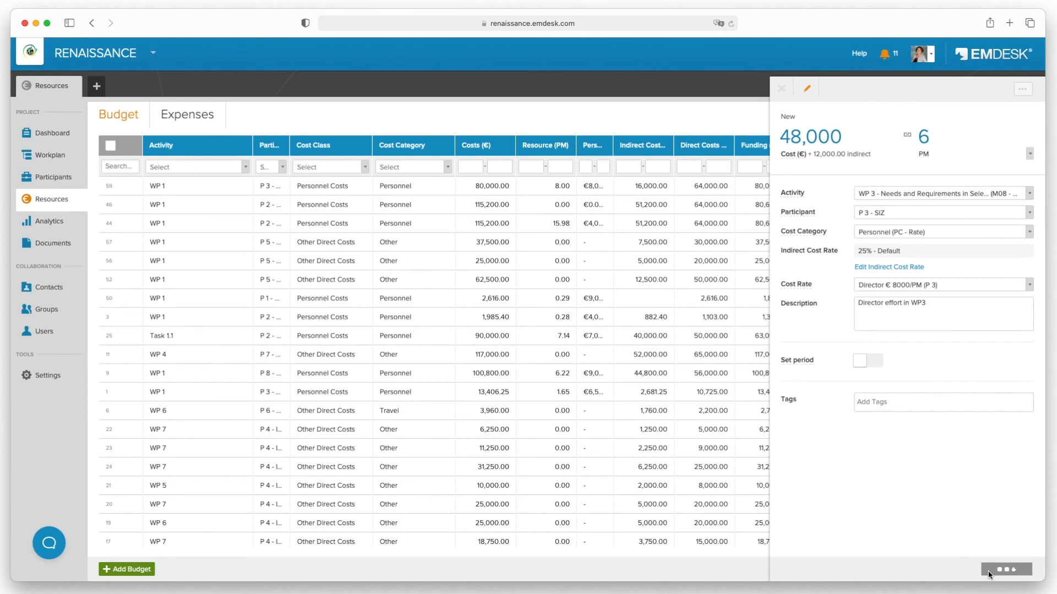
Step: Add a personnel budget item for WP 5 with participant P 3 SIZ, cost rate Director € 8000/PM and description "Director effort in WP5"
{"action": "left_click", "coordinate": [127, 569]}
{"action": "left_click", "coordinate": [910, 192]}
{"action": "scroll", "coordinate": [944, 242], "scroll_direction": "down", "scroll_amount": 10}
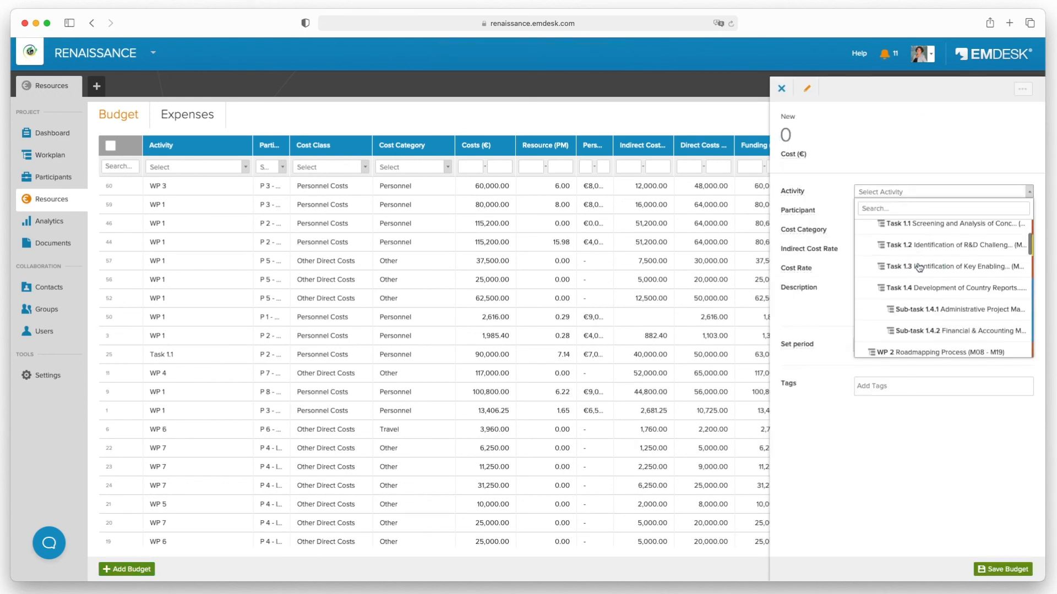
{"action": "left_click", "coordinate": [941, 231]}
{"action": "left_click", "coordinate": [935, 211]}
{"action": "left_click", "coordinate": [890, 361]}
{"action": "left_click", "coordinate": [936, 284]}
{"action": "left_click", "coordinate": [893, 307]}
{"action": "type", "text": "Director effort in WP5"}
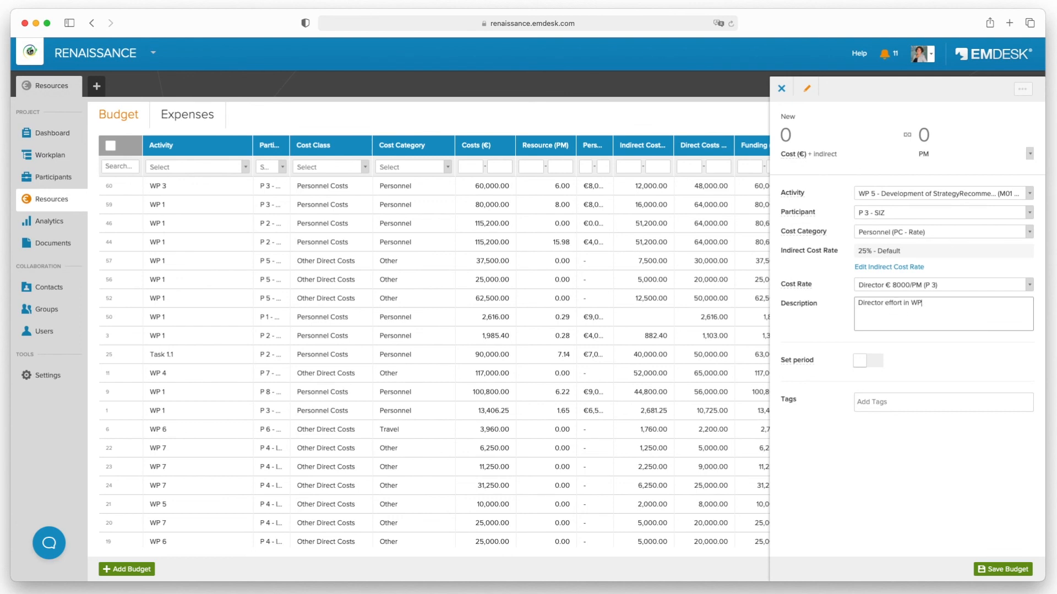
Step: Set the WP 5 item's effort to 4.75 PM and save the budget item
{"action": "left_click", "coordinate": [960, 133]}
{"action": "type", "text": "4.75"}
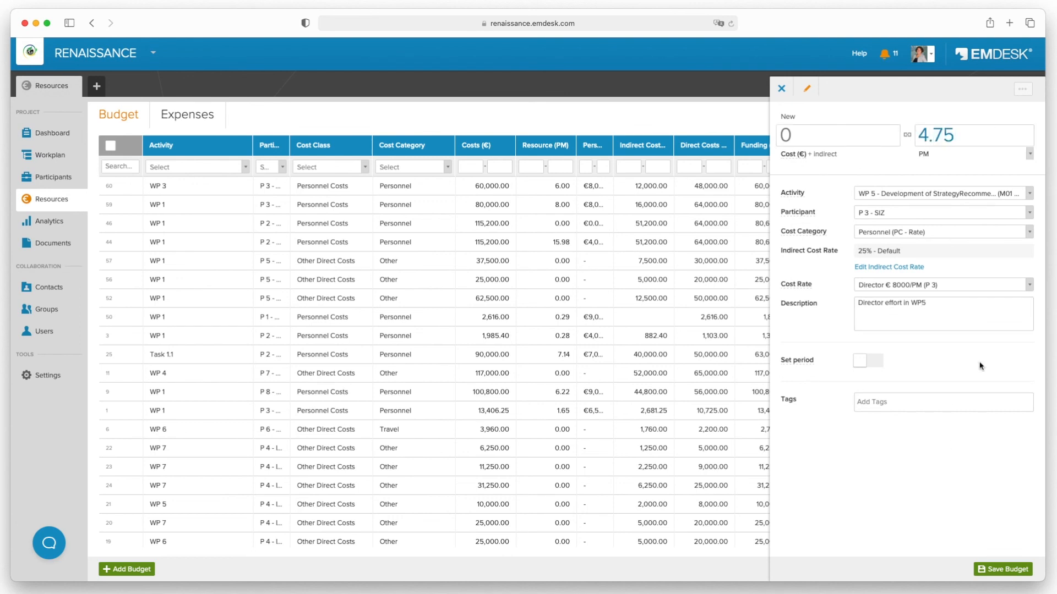
{"action": "left_click", "coordinate": [999, 570]}
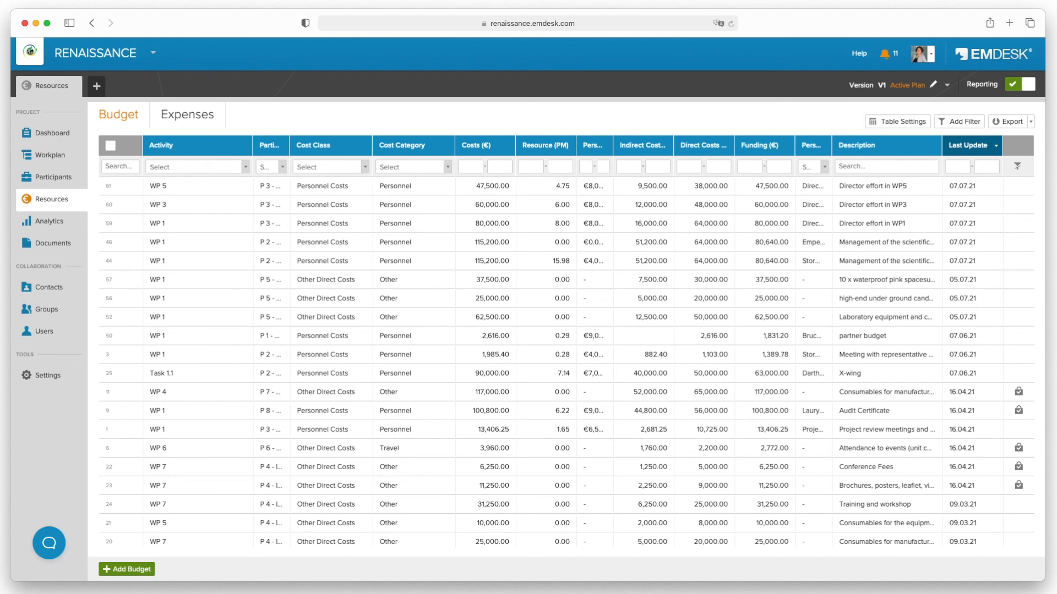
Step: Filter the budget table to the Personnel cost category and the Director € 8000/PM (P 3) personnel rate
{"action": "left_click", "coordinate": [444, 168]}
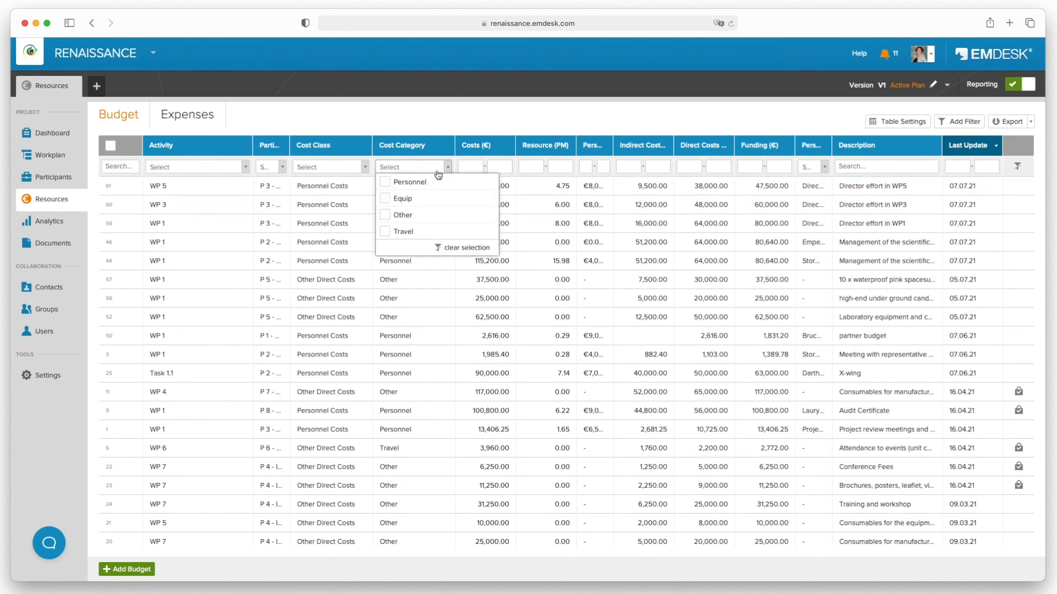
{"action": "left_click", "coordinate": [408, 183]}
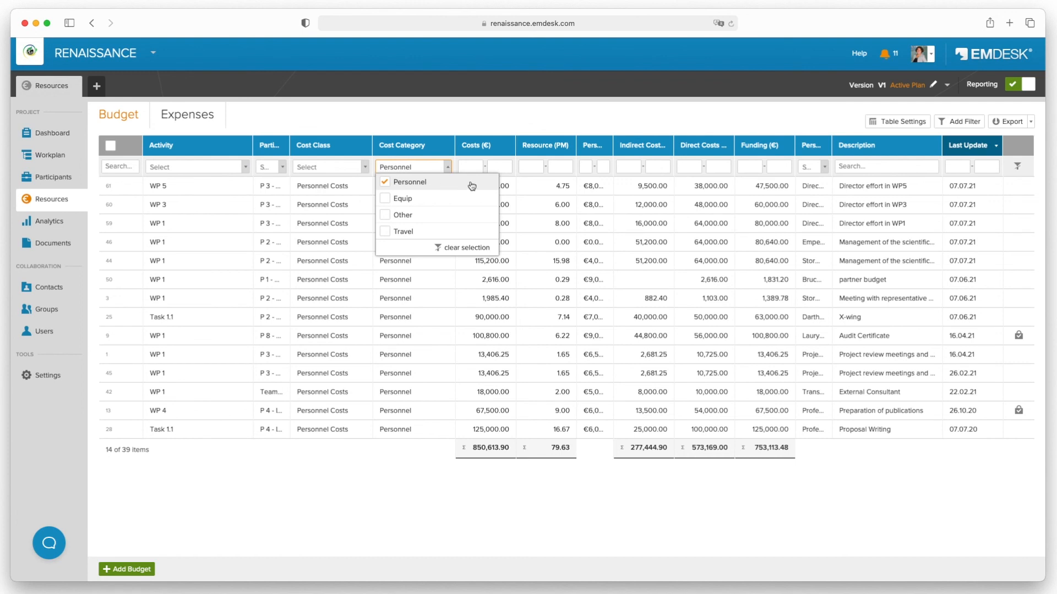
{"action": "left_click", "coordinate": [825, 167]}
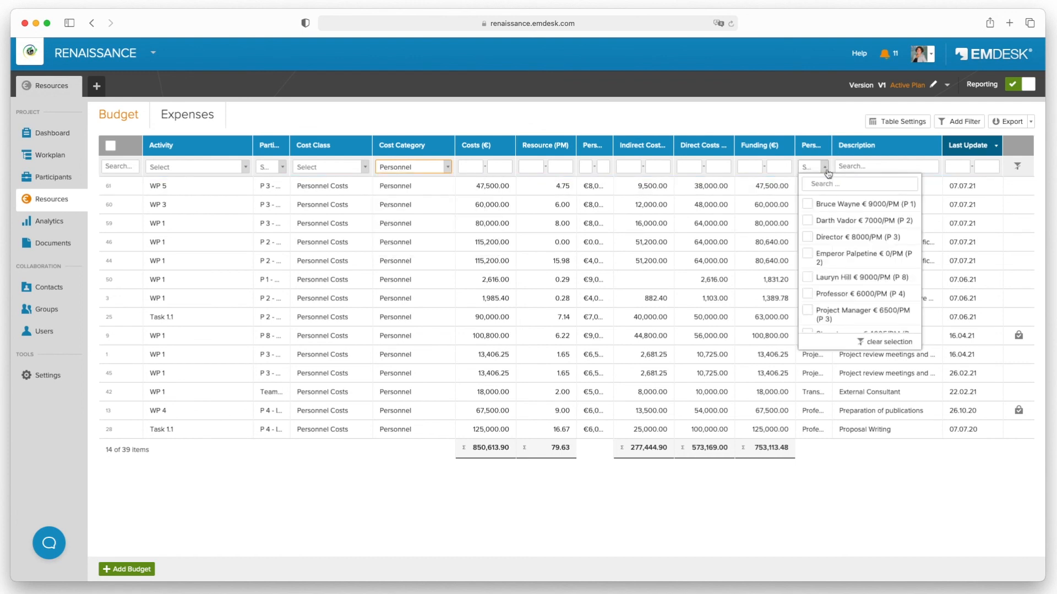
{"action": "left_click", "coordinate": [814, 236]}
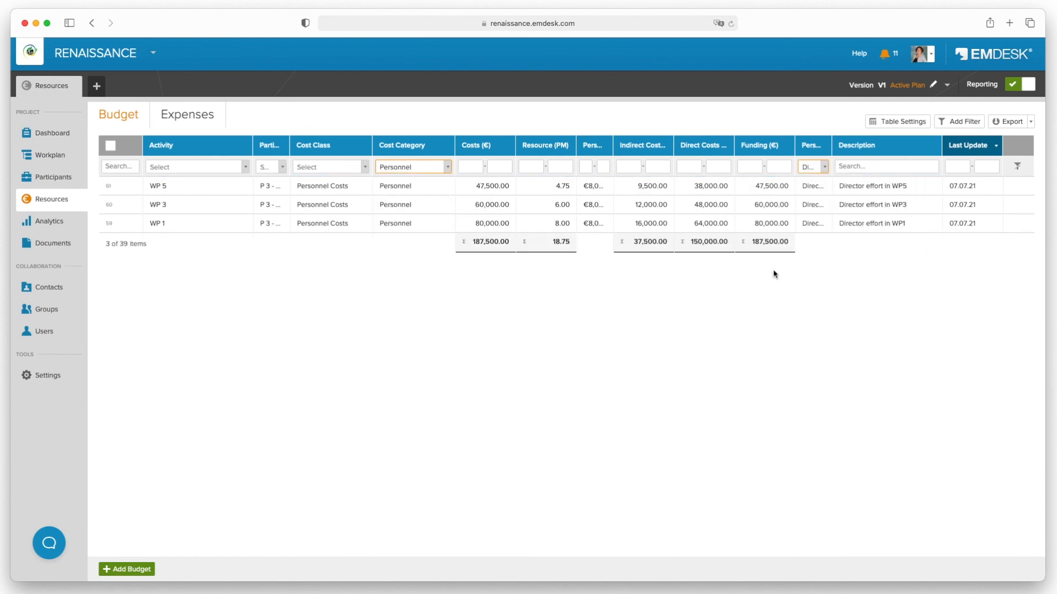